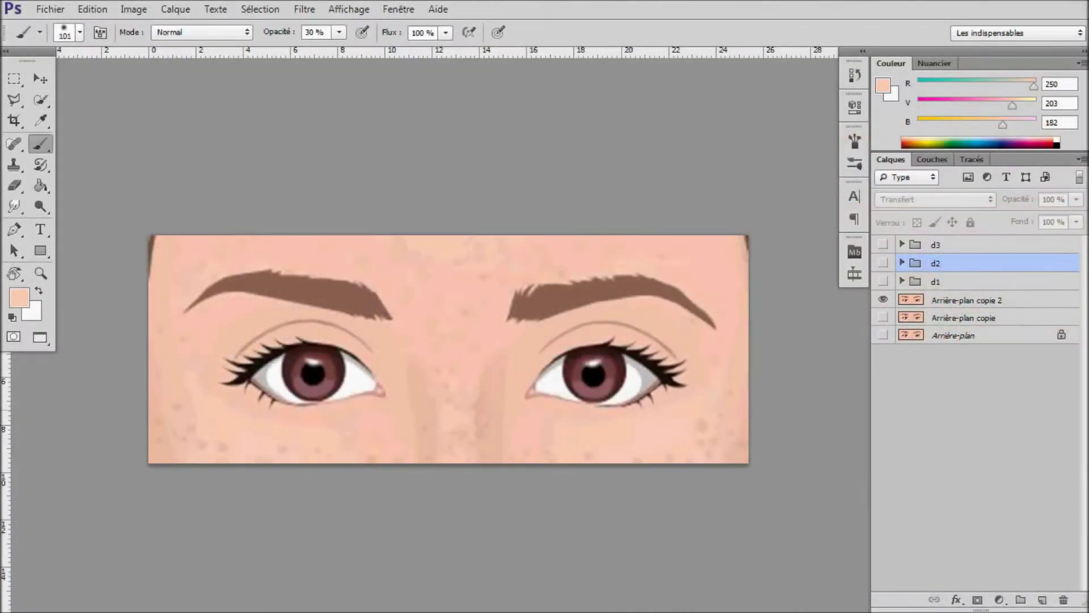
- Preview the six-frame blink animation and bring up the Montage timeline panel
key("space")
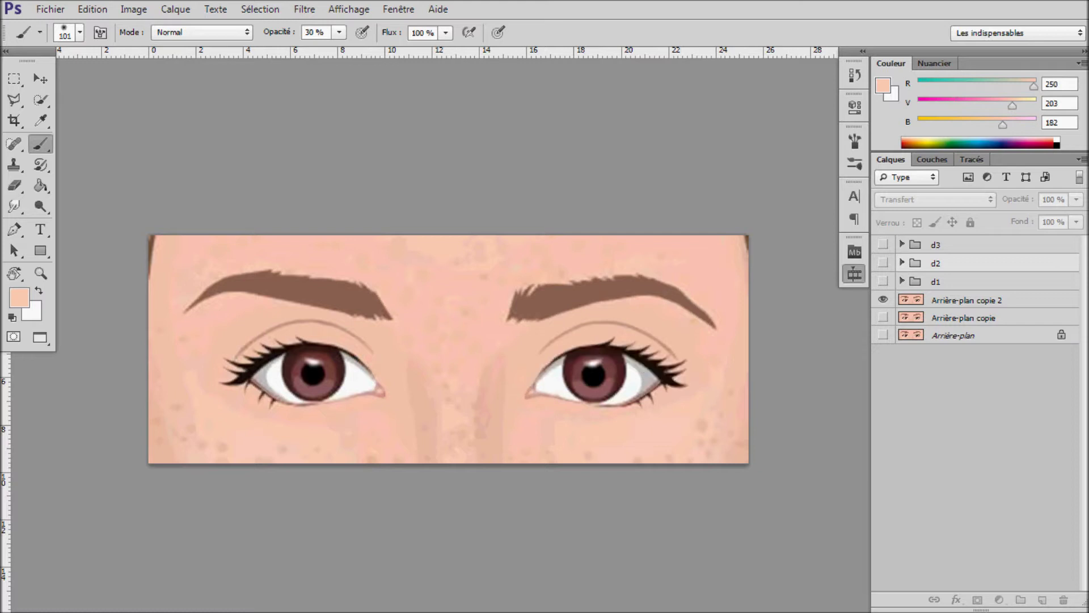
left_click(854, 274)
- Stop the blink playback, return to frame 1 and close the Montage timeline
key("space")
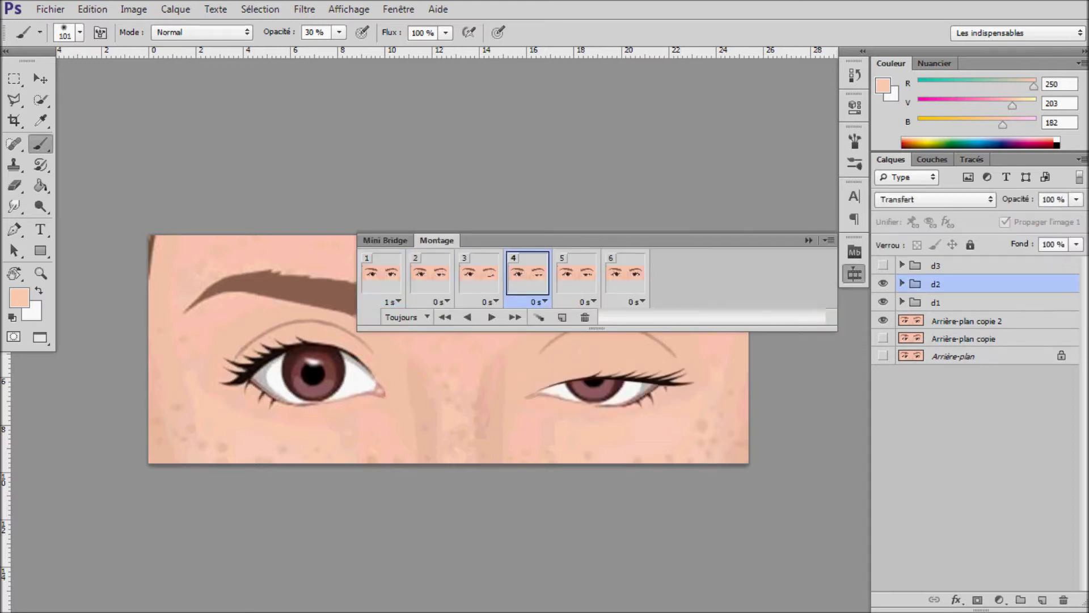
key("Home")
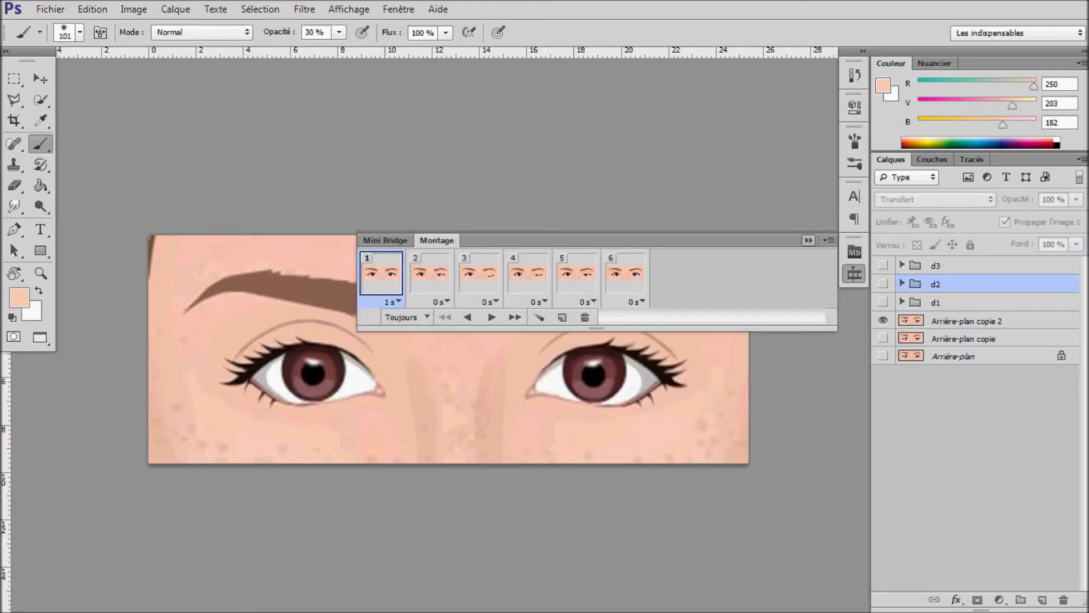
left_click(855, 274)
- Select Arrière-plan copie 2, show group d1 and zoom in on the left eye with the Polygonal Lasso
left_click(967, 321)
key("ctrl+plus")
left_click(883, 281)
key("l")
key("ctrl+plus")
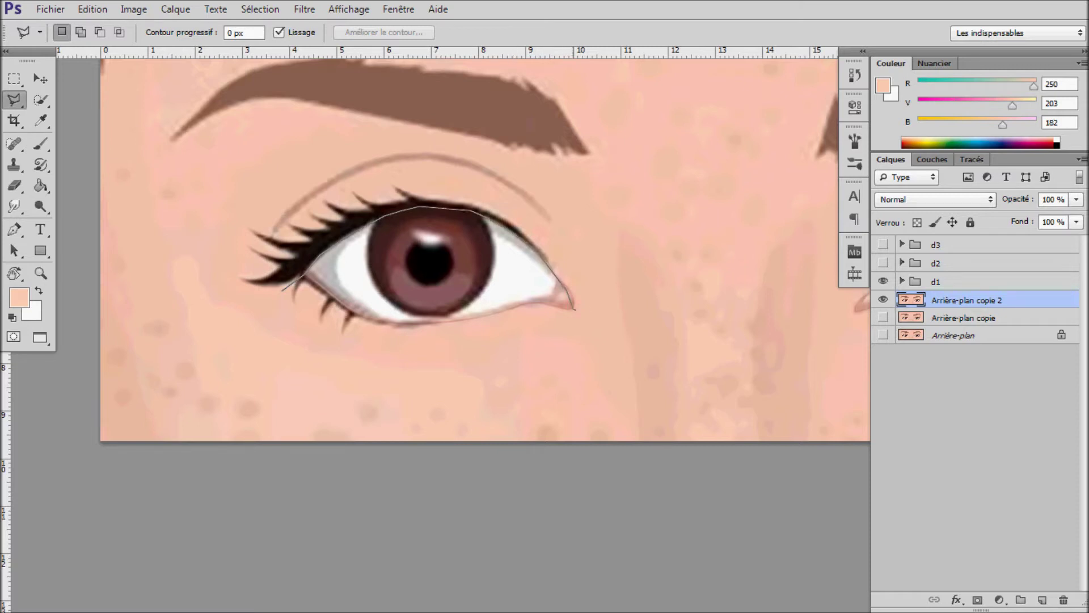
- Copy the traced left upper lid onto new layer Calque 7 and add a horizontal guide across the eyes
double_click(281, 289)
right_click(413, 187)
left_click(454, 316)
scroll(431, 249, "right", 5)
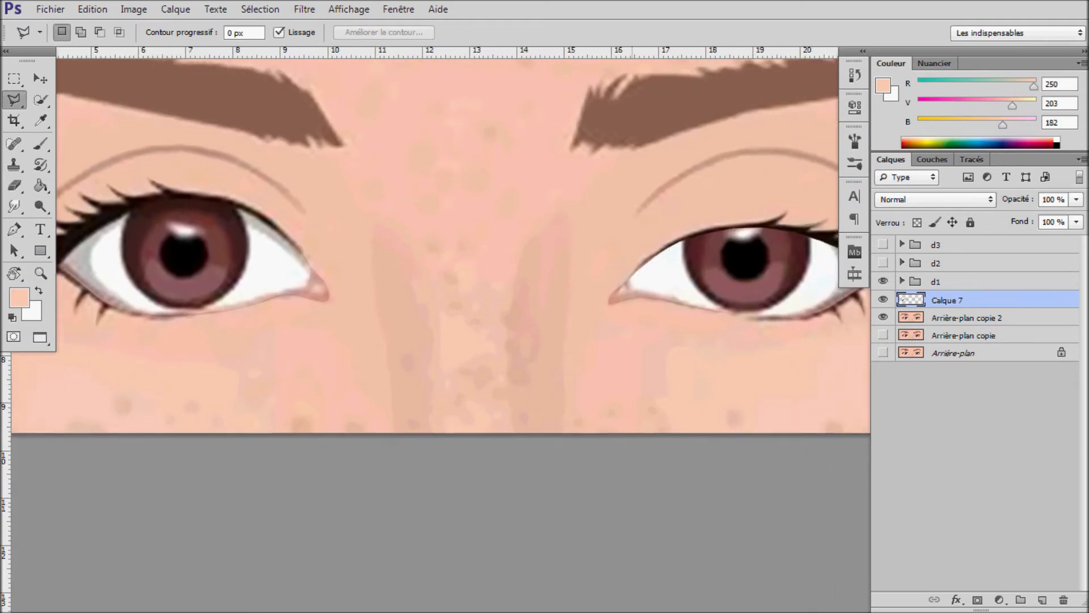
left_click_drag(671, 52, 671, 227)
scroll(431, 250, "left", 3)
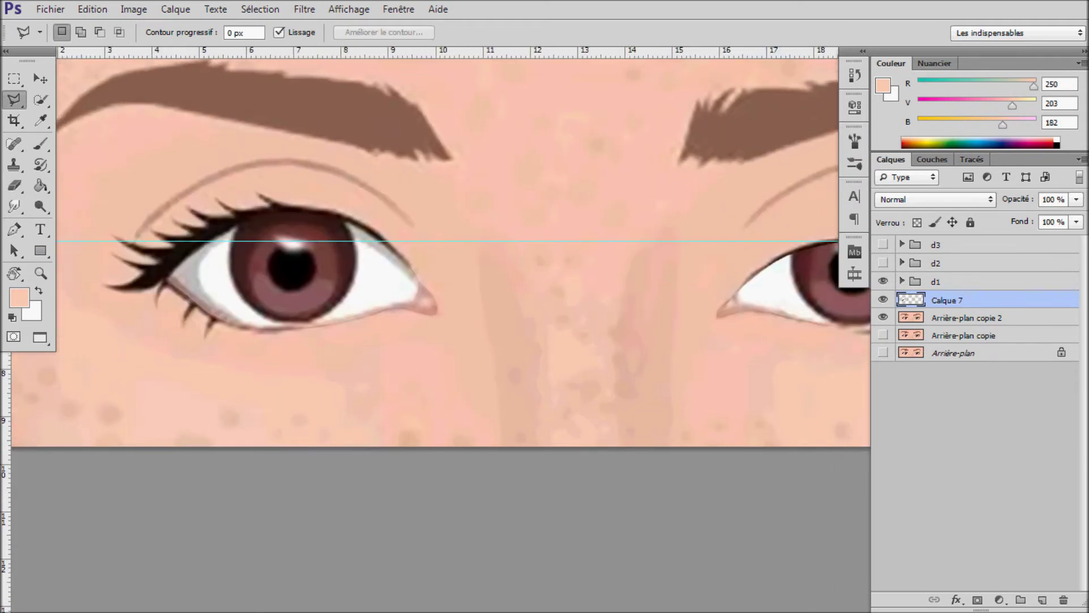
- Squash the lid copy down and warp its corners to lower it over the left eye
key("ctrl+t")
left_click_drag(276, 177, 276, 213)
scroll(431, 249, "left", 3)
scroll(431, 250, "down", 1)
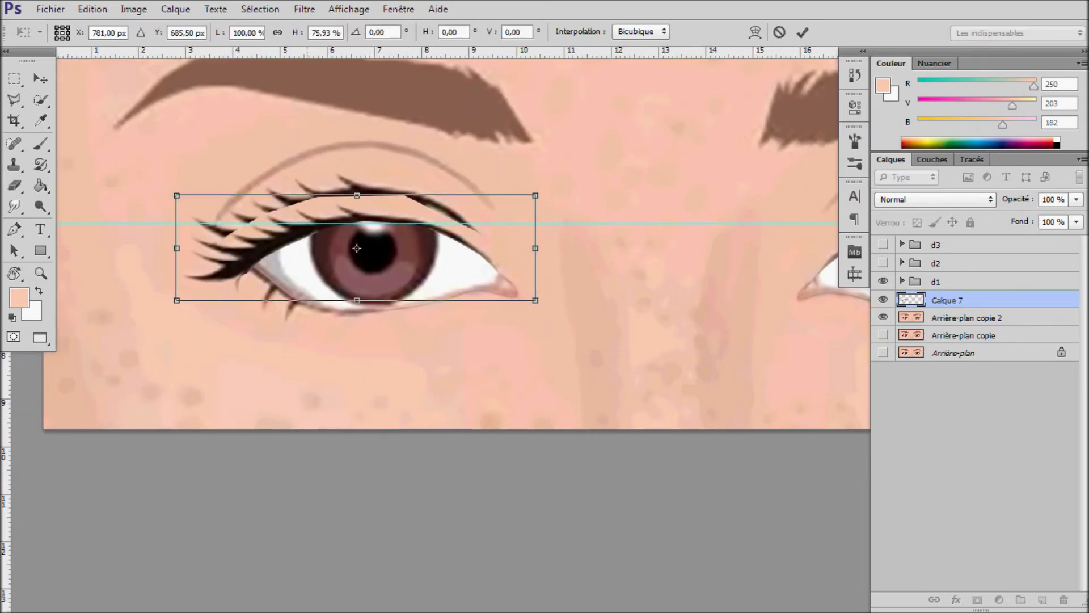
left_click(754, 32)
left_click_drag(176, 300, 165, 270)
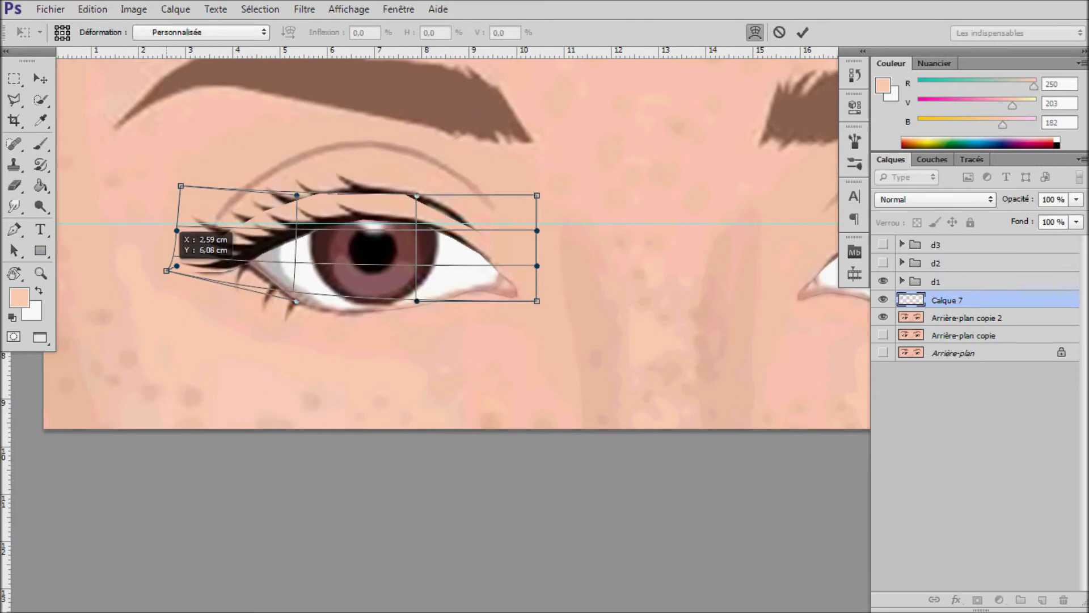
scroll(431, 238, "right", 5)
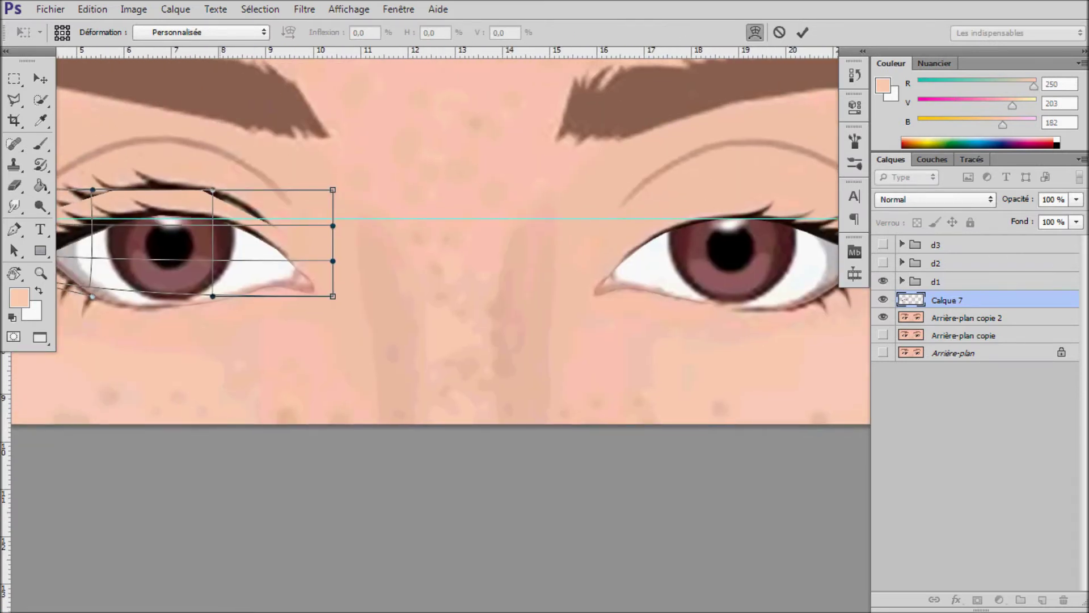
left_click_drag(333, 226, 325, 227)
key("Return")
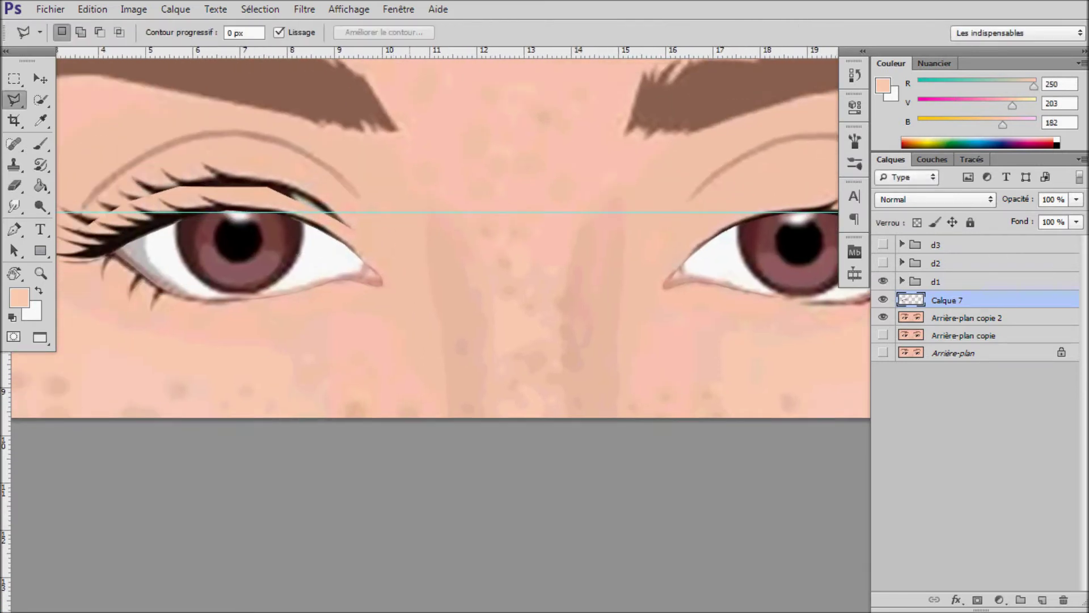
- Shorten the lid slightly with another transform and add empty layer Calque 8
scroll(431, 238, "down", 2)
scroll(432, 238, "up", 2)
scroll(431, 238, "up", 2)
key("ctrl+t")
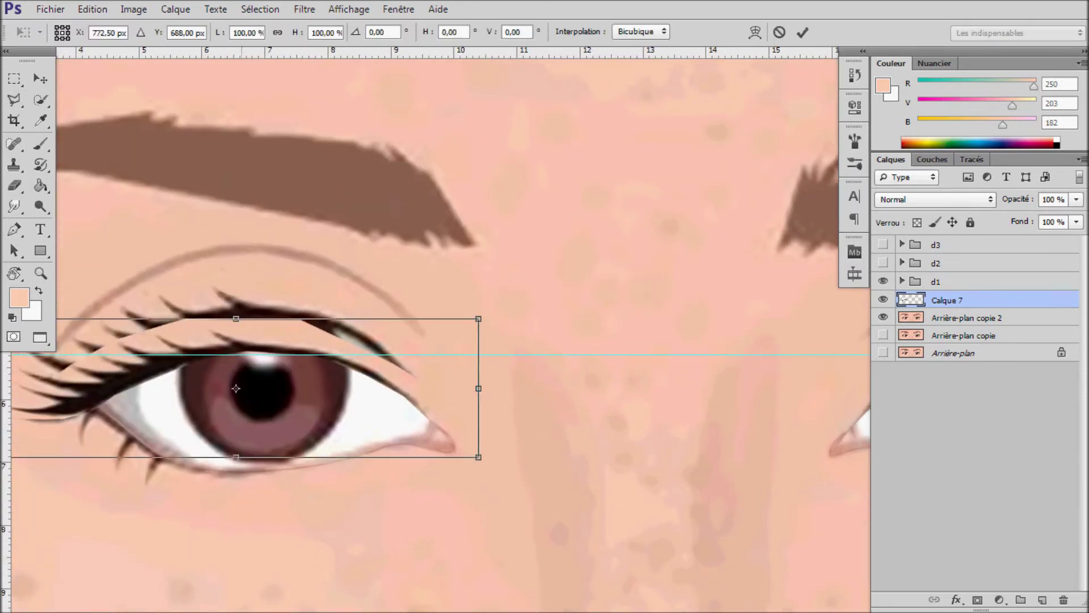
left_click_drag(235, 319, 235, 324)
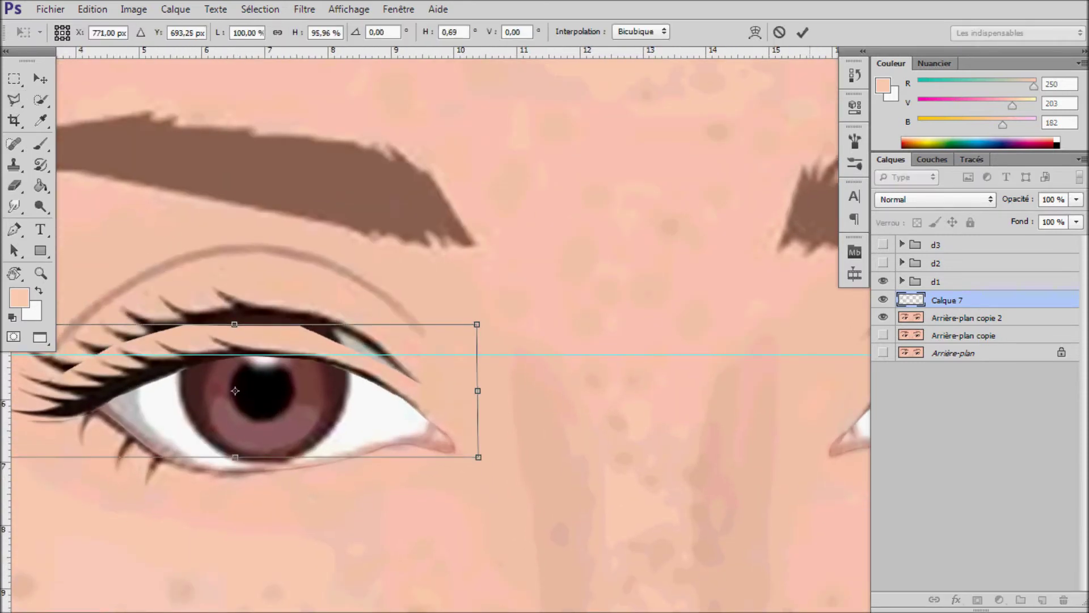
key("Return")
key("ctrl+shift+alt+n")
- Move Calque 8 below Calque 7 and paint sampled skin tone at 63% opacity over the old lashes
key("v")
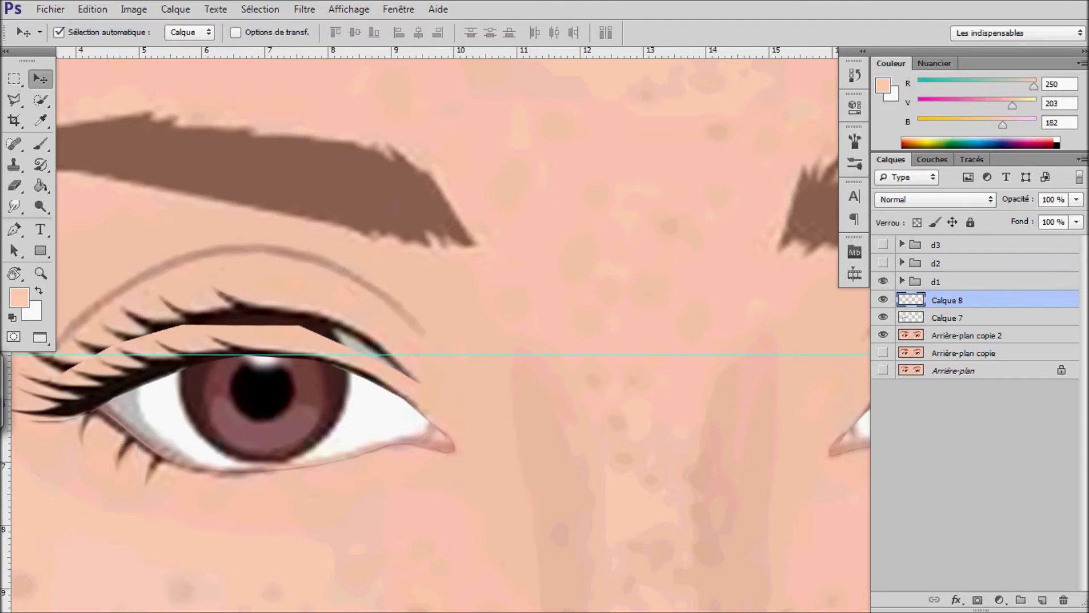
key("b")
key("ctrl+bracketleft")
key("6")
key("3")
left_click_drag(454, 295, 137, 284)
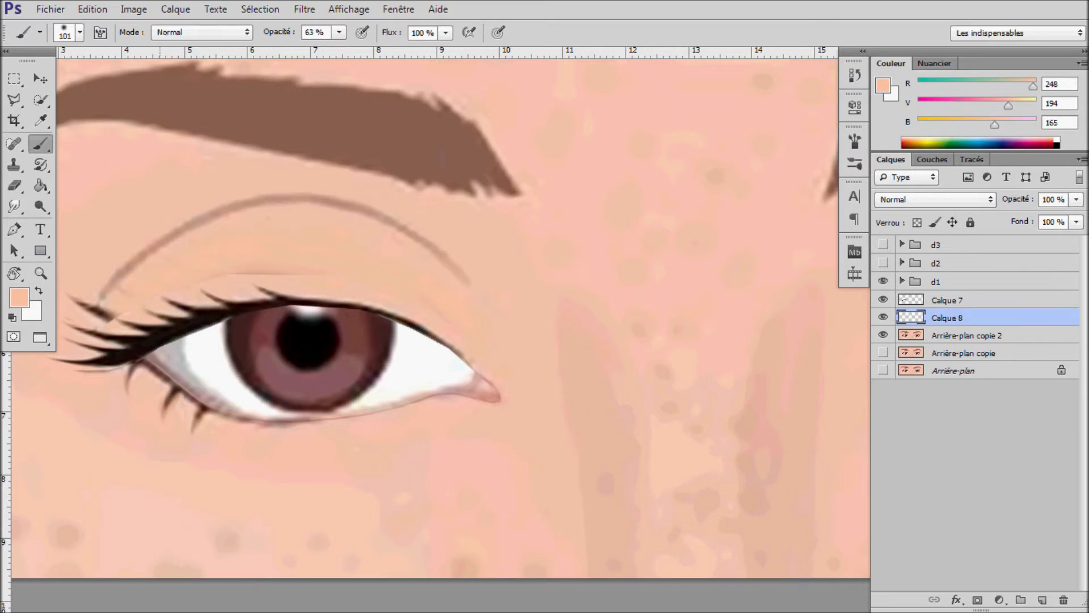
left_click_drag(397, 340, 474, 296)
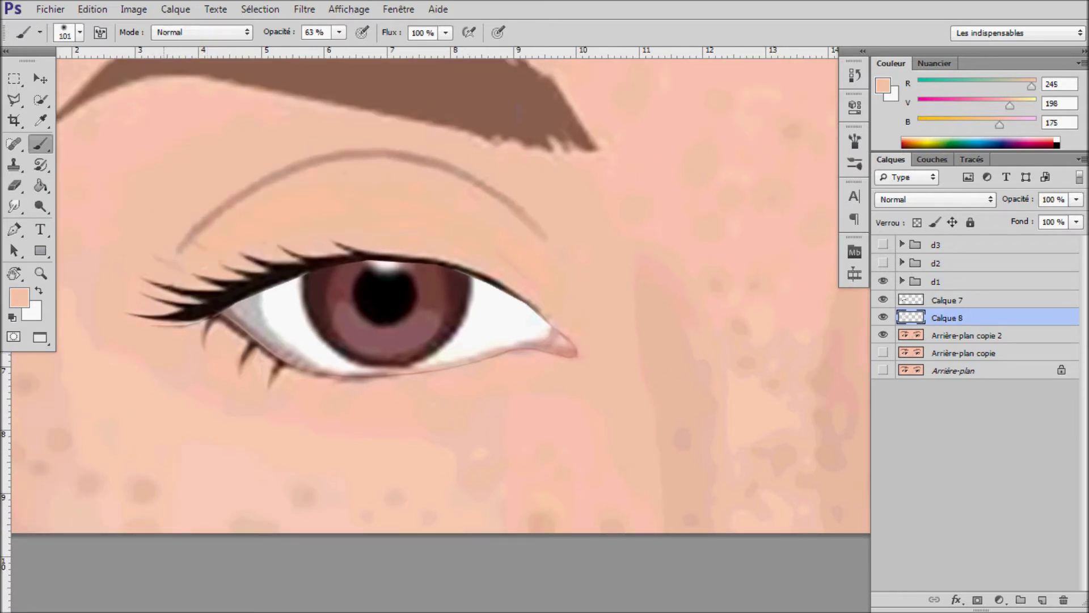
left_click(384, 162, "alt")
key("3")
scroll(408, 421, "down", 2)
scroll(407, 421, "down", 2)
left_click(947, 300, "shift")
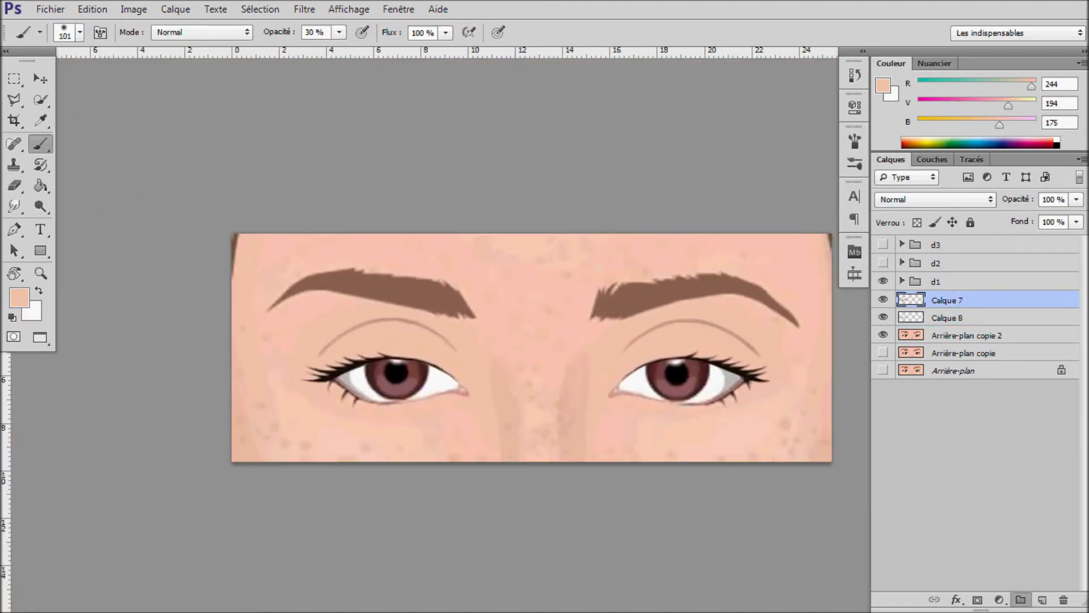
- Group Calque 7 and Calque 8 as g1 and collapse the group
left_click_drag(947, 300, 1020, 600)
double_click(936, 299)
type("g1")
key("Return")
left_click(947, 318)
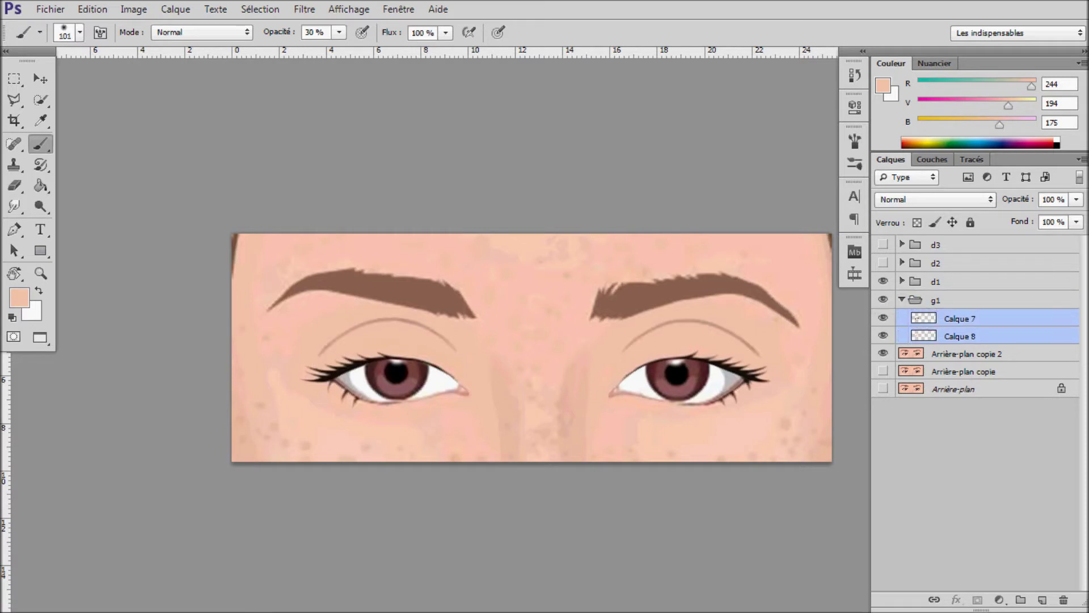
left_click(902, 299)
- Hide groups d1 and g1, show group d2 and select Arrière-plan copie 2
left_click(882, 281)
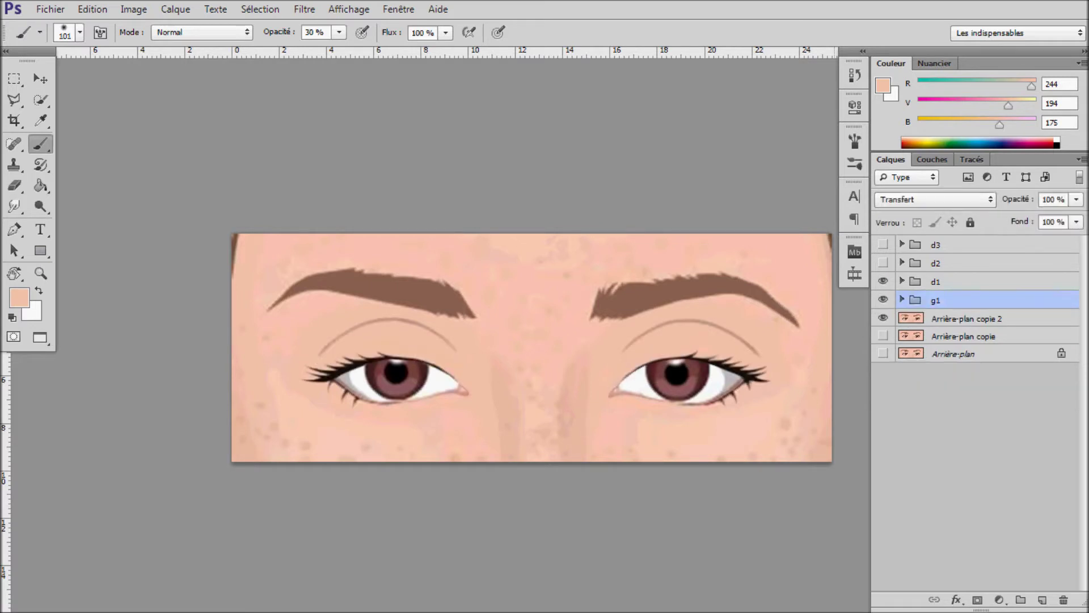
scroll(541, 338, "up", 1)
left_click(965, 318)
left_click(883, 300)
left_click(883, 262)
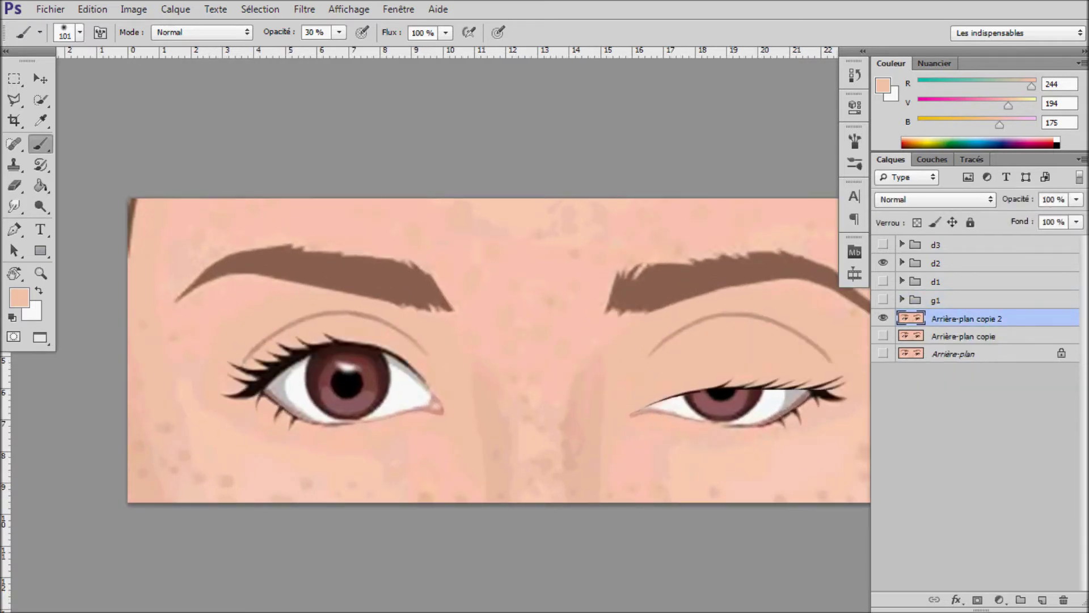
scroll(289, 422, "up", 1)
scroll(290, 423, "up", 1)
scroll(457, 312, "left", 1)
key("l")
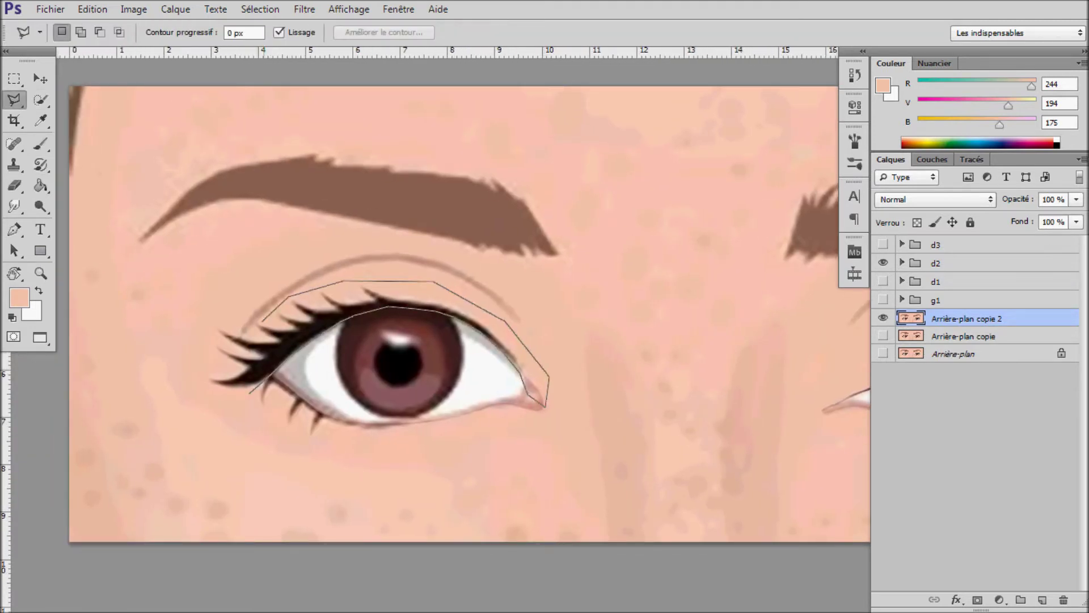
- Copy the traced left upper lid onto new layer Calque 9 and add a horizontal guide
double_click(201, 392)
right_click(259, 85)
left_click(306, 209)
left_click(882, 335)
left_click_drag(397, 341, 198, 320)
left_click_drag(596, 52, 595, 355)
- Skew the Calque 9 lid copy and drag its top edge down to lower it
key("ctrl+t")
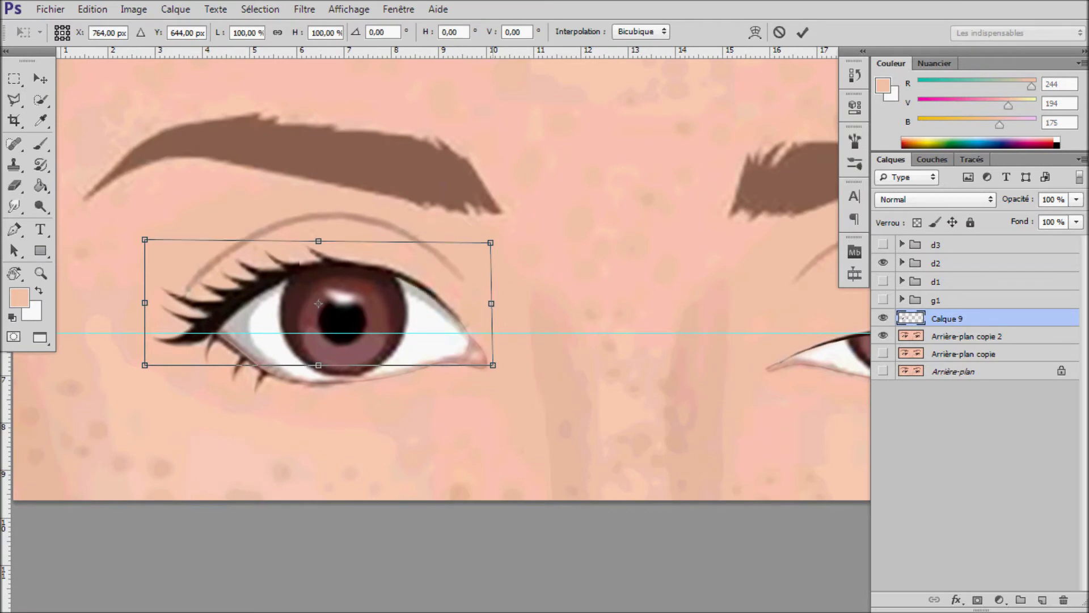
left_click_drag(493, 240, 455, 286)
left_click_drag(145, 239, 133, 262)
left_click_drag(144, 303, 139, 316)
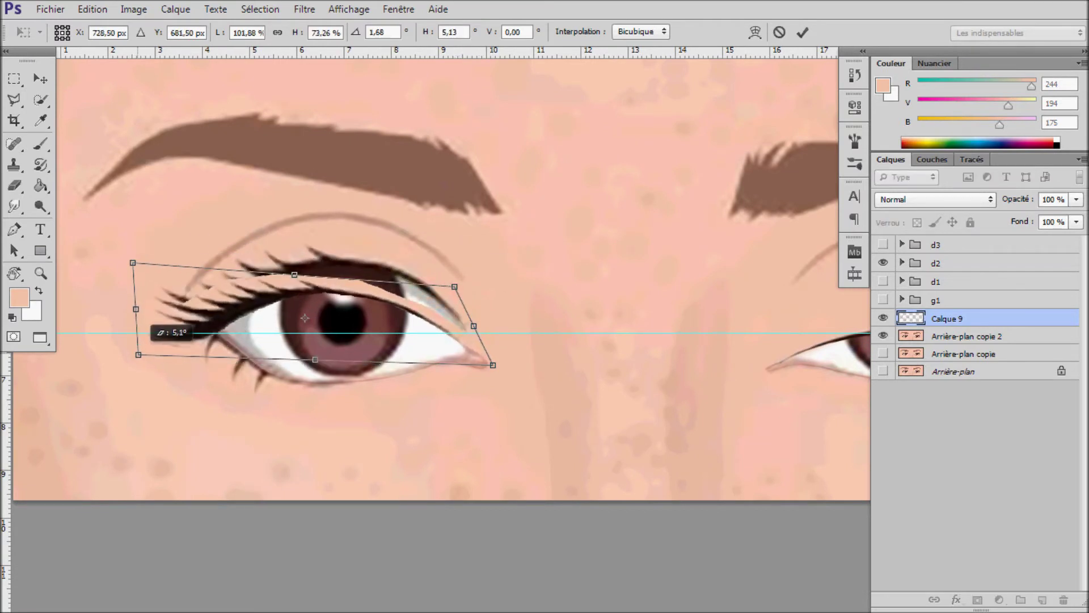
mouse_move(294, 275)
left_mouse_down()
mouse_move(294, 292)
mouse_move(255, 291)
left_mouse_up()
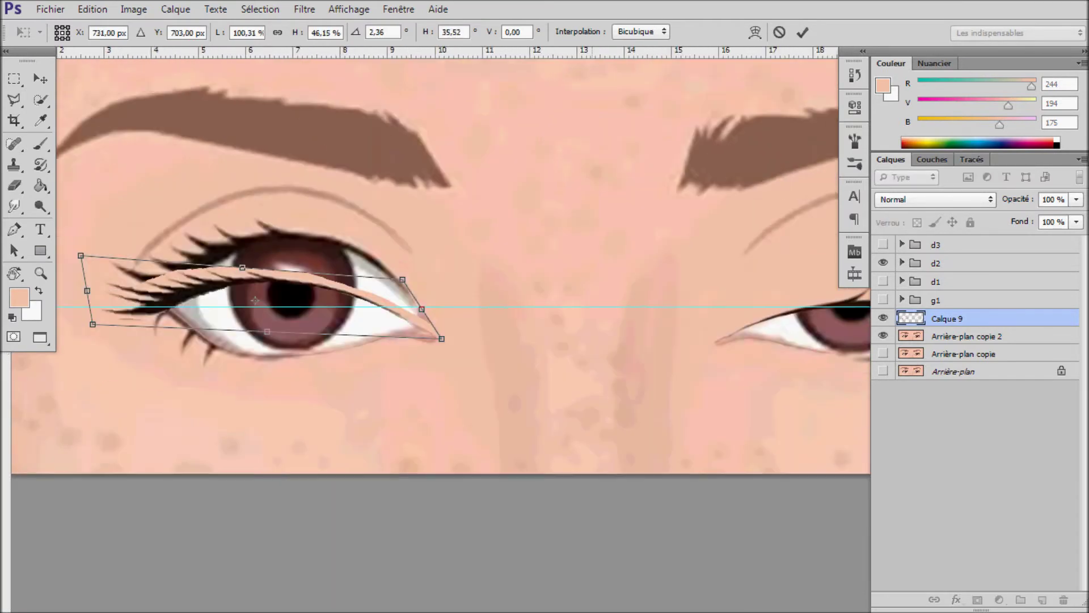
left_click(755, 32)
- Warp the Calque 9 lid's ends and top edge to bend the lashes toward the eye corner
left_click_drag(146, 301, 136, 265)
left_click_drag(358, 259, 356, 267)
left_click_drag(454, 267, 448, 278)
left_click_drag(251, 251, 255, 263)
left_click_drag(130, 236, 144, 231)
left_click_drag(255, 264, 258, 249)
left_click_drag(494, 327, 487, 330)
left_click_drag(448, 278, 465, 304)
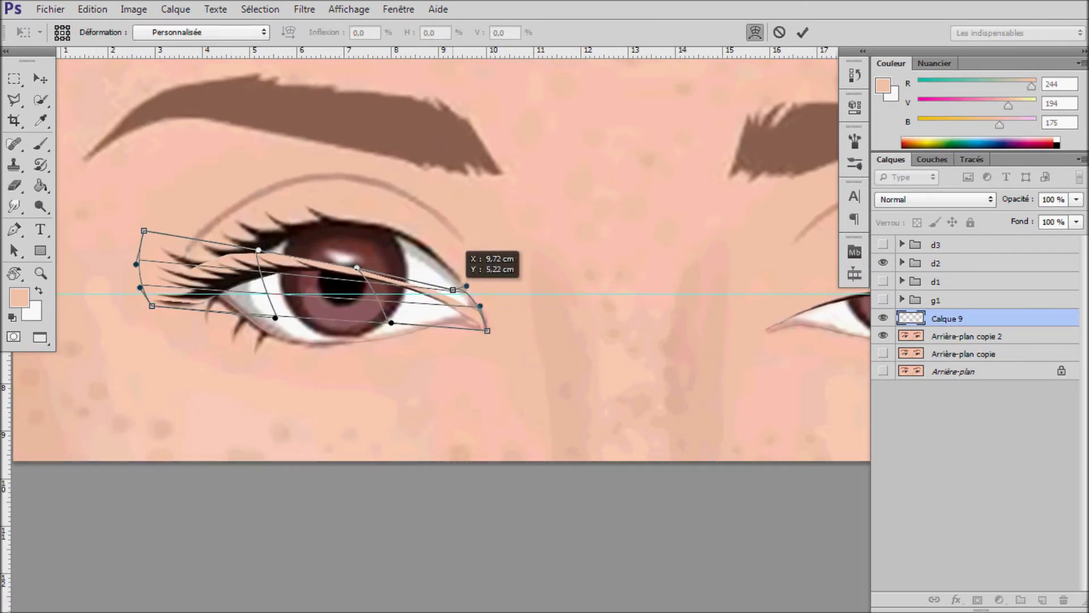
left_click_drag(392, 323, 390, 335)
left_click_drag(465, 304, 472, 303)
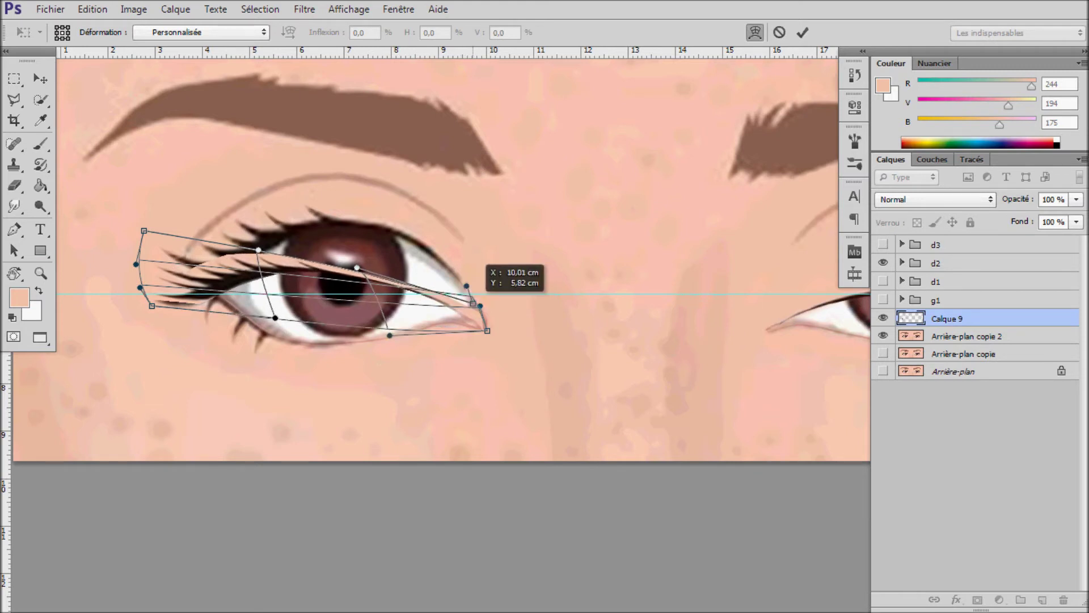
- Pull the lashes down over the iris and curve the outer lashes upward
left_click_drag(317, 258, 327, 287)
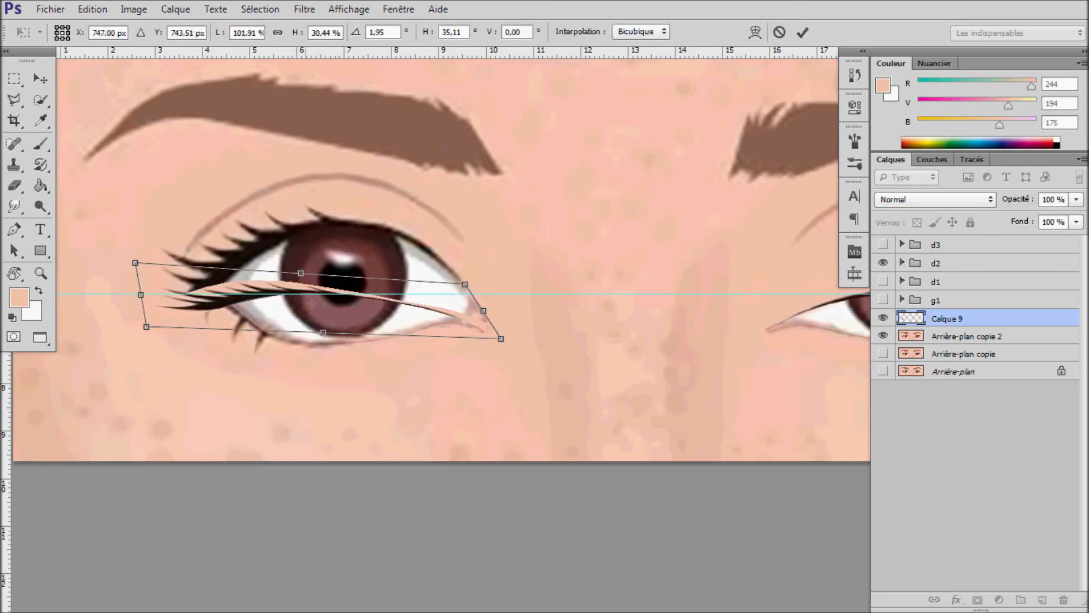
left_click_drag(150, 264, 162, 251)
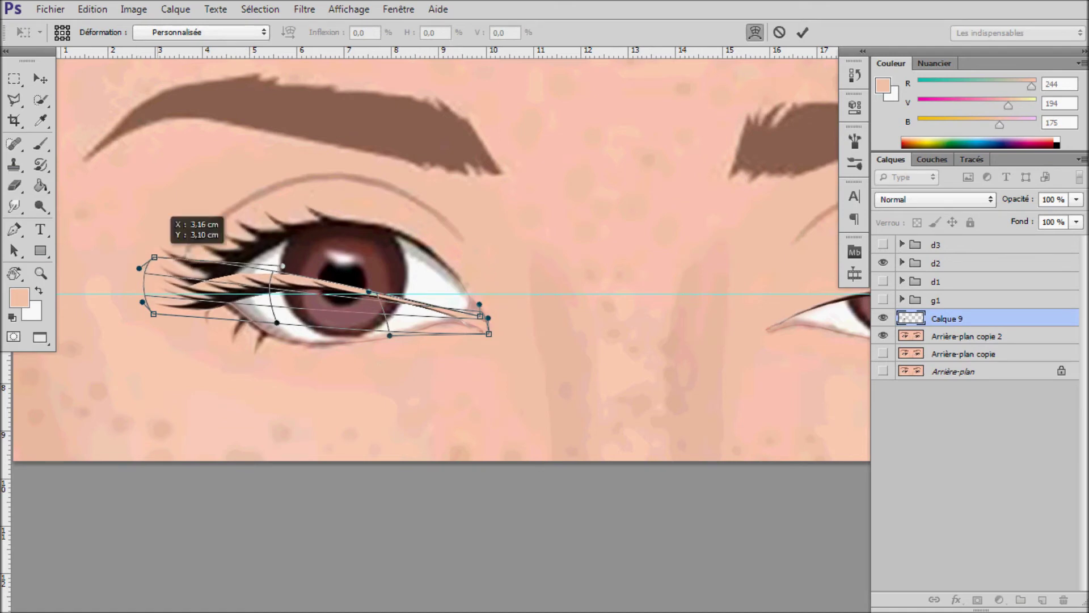
scroll(435, 255, "right", 5)
scroll(435, 256, "left", 5)
scroll(436, 255, "down", 2)
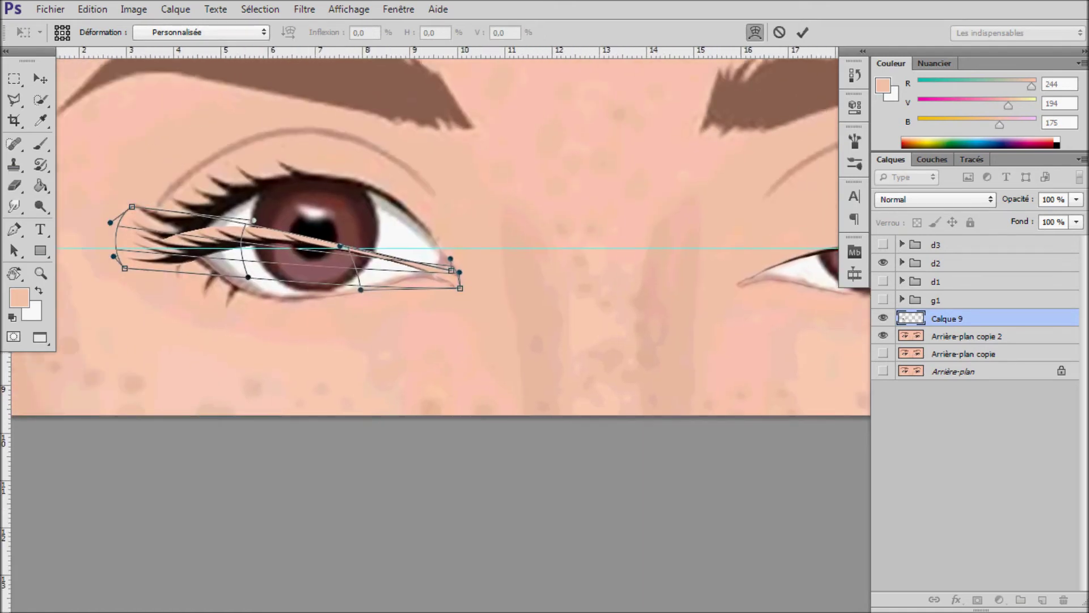
left_click_drag(254, 220, 277, 235)
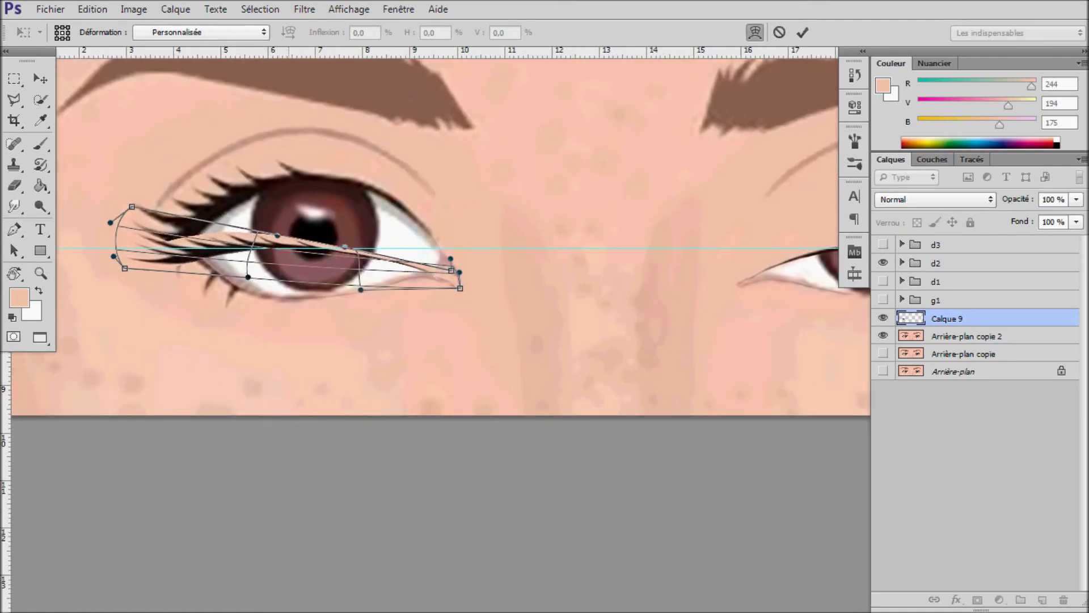
left_click_drag(110, 223, 101, 203)
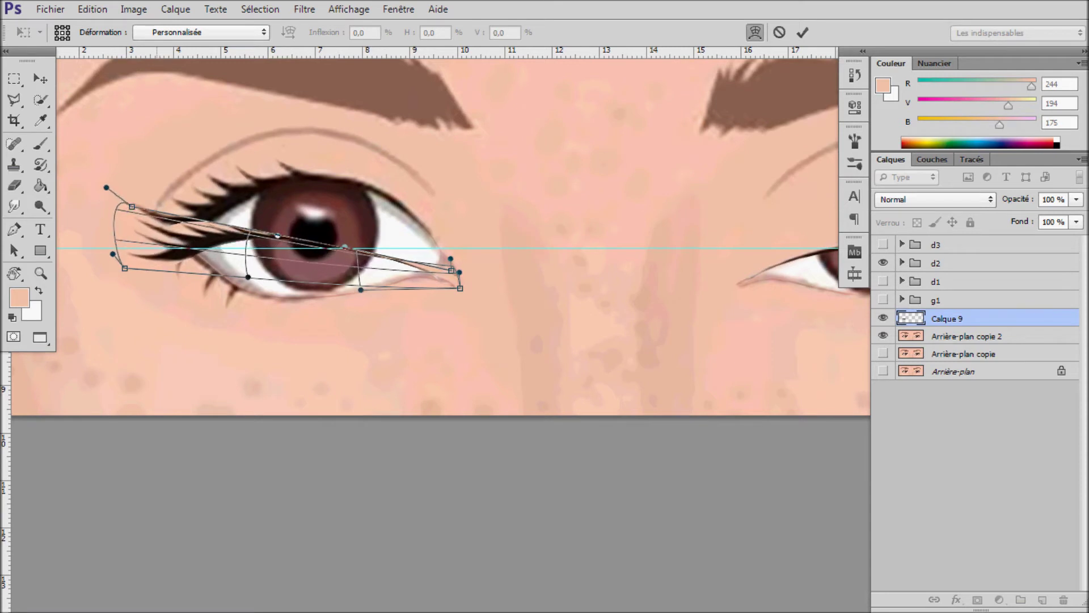
left_click_drag(110, 245, 109, 250)
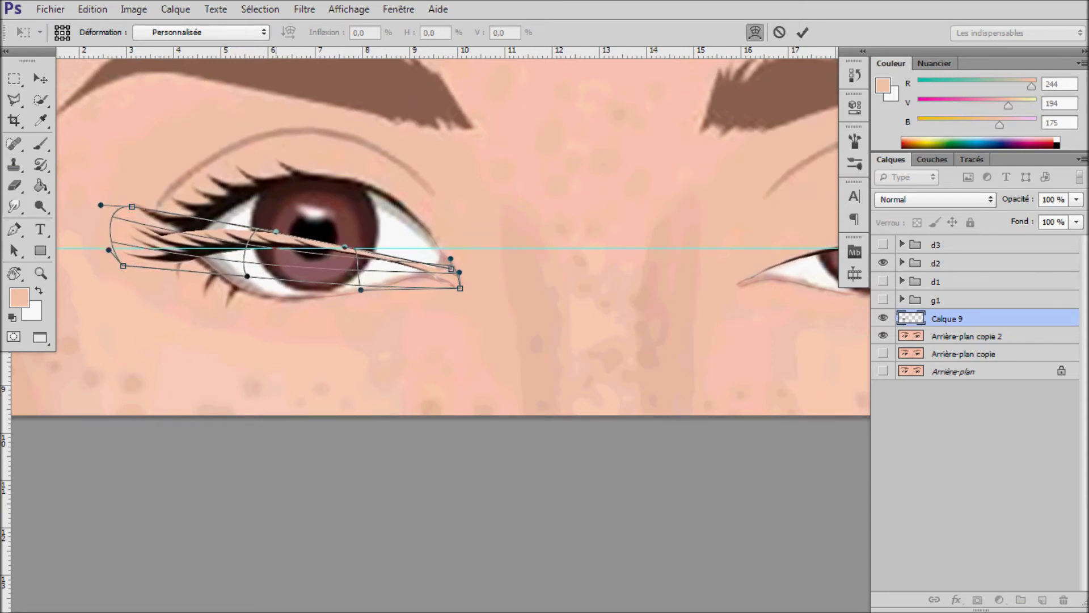
left_click_drag(397, 227, 460, 208)
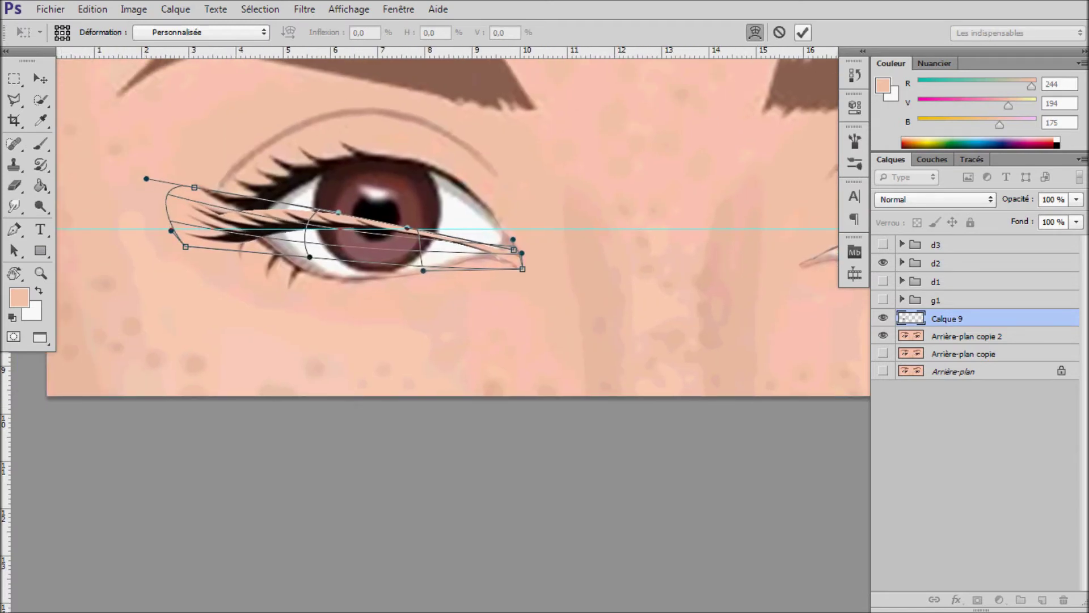
- Commit the warp, add Calque 10 below Calque 9 and paint skin at 75% opacity
left_click(802, 32)
left_click(1042, 600, "ctrl")
key("b")
key("7")
key("5")
left_click_drag(493, 218, 221, 181)
left_click_drag(397, 229, 9, 454)
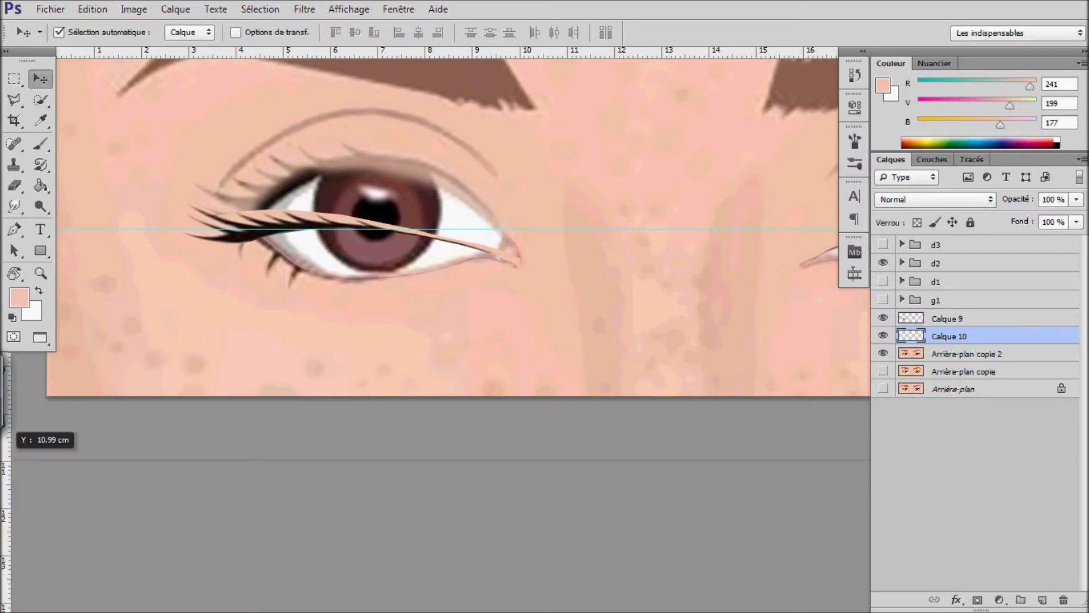
mouse_move(227, 181)
left_mouse_down()
mouse_move(471, 224)
mouse_move(284, 164)
mouse_move(431, 201)
left_mouse_up()
- Cover the remaining upper-lid shading with sampled skin tone at 86% opacity
key("8")
key("6")
left_click(378, 224, "alt")
left_click_drag(439, 218, 325, 218)
left_click_drag(434, 193, 357, 199)
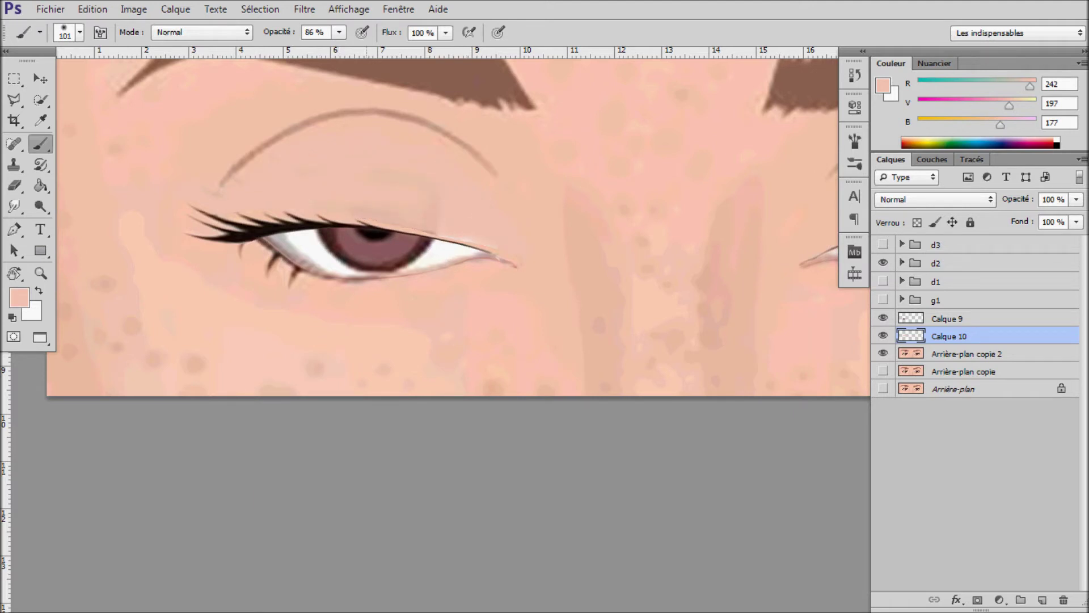
key("e")
right_click(397, 262)
key("Escape")
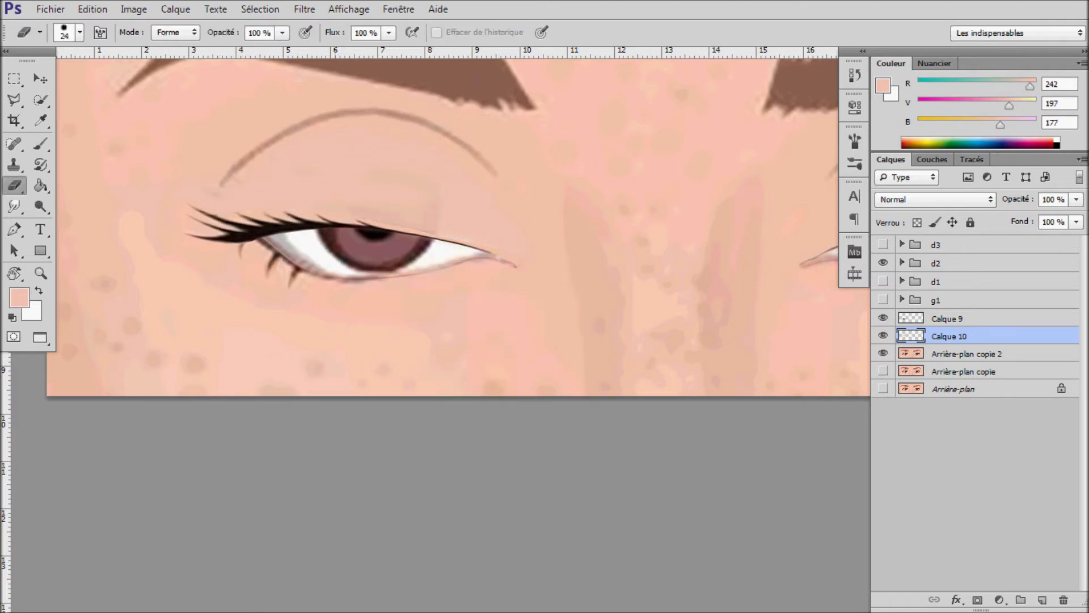
key("b")
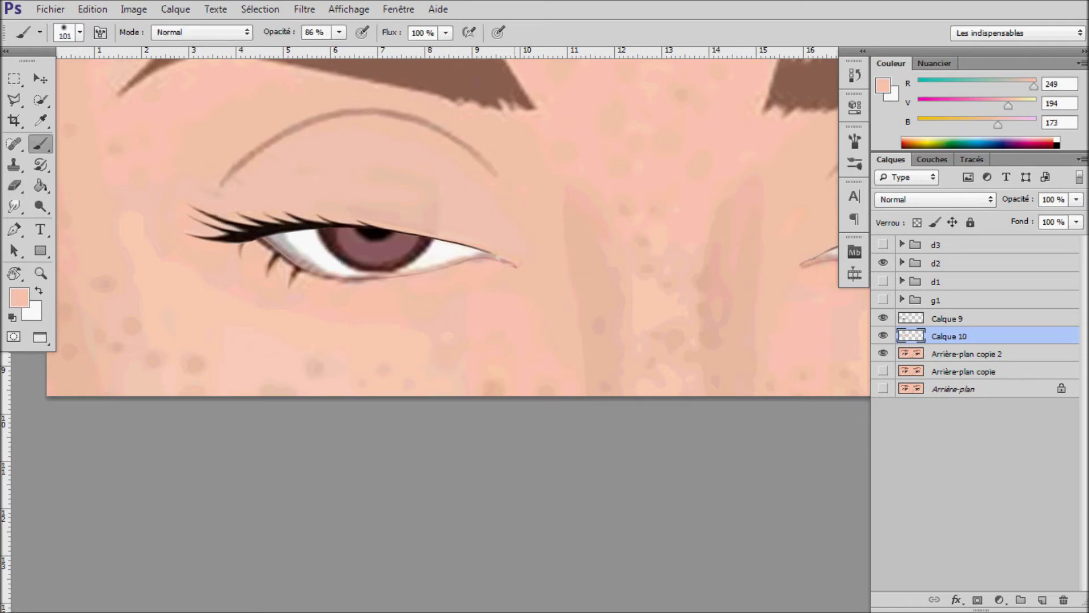
- Blend sampled skin colour around the left eye at 20% opacity, then group Calque 9 and 10
key("2")
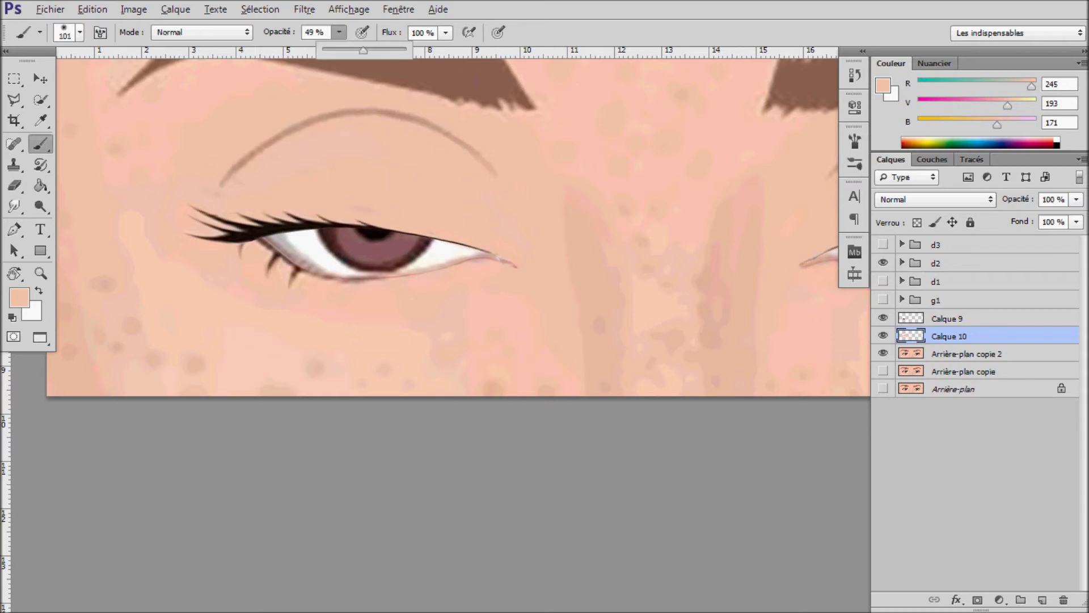
key("Return")
left_click(233, 216, "alt")
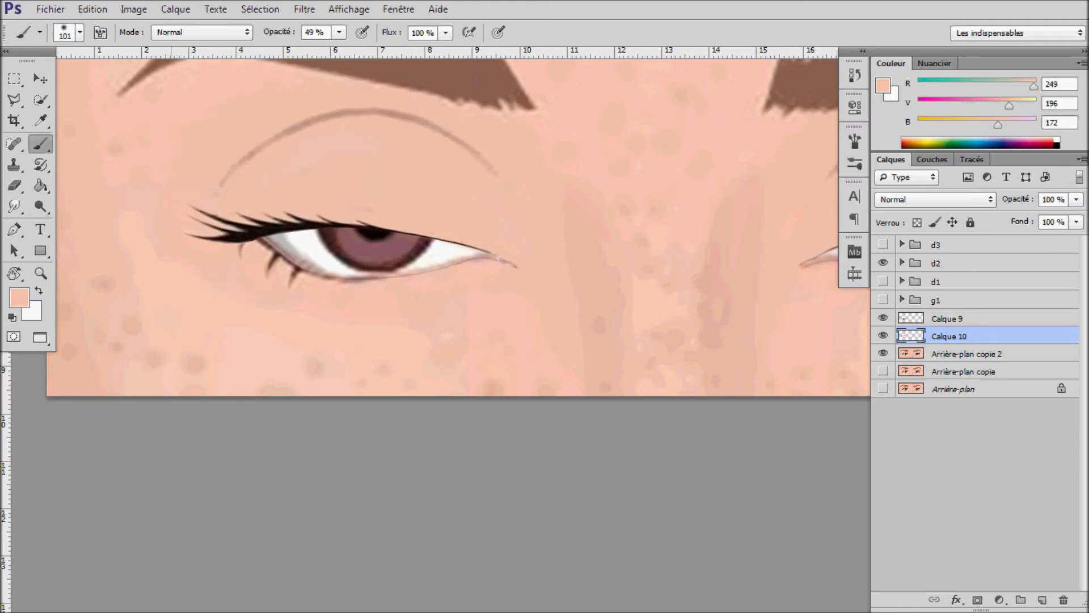
left_click(249, 249, "alt")
left_click(234, 213, "alt")
key("ctrl+minus")
key("ctrl+minus")
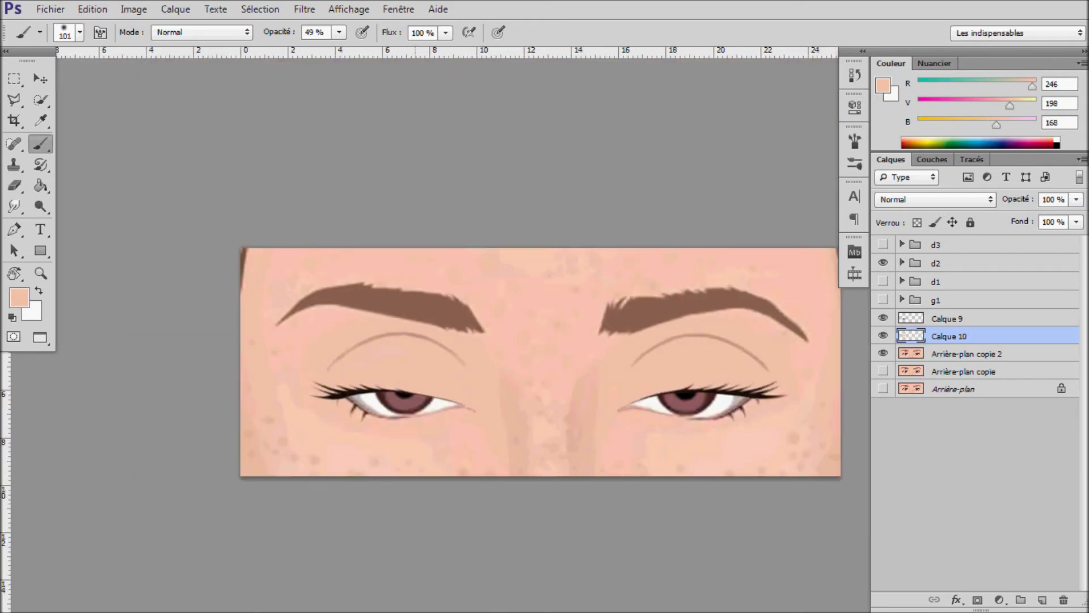
left_click(377, 340, "alt")
left_click(311, 329, "alt")
right_click(410, 355)
key("Return")
left_click(946, 318, "shift")
key("ctrl+g")
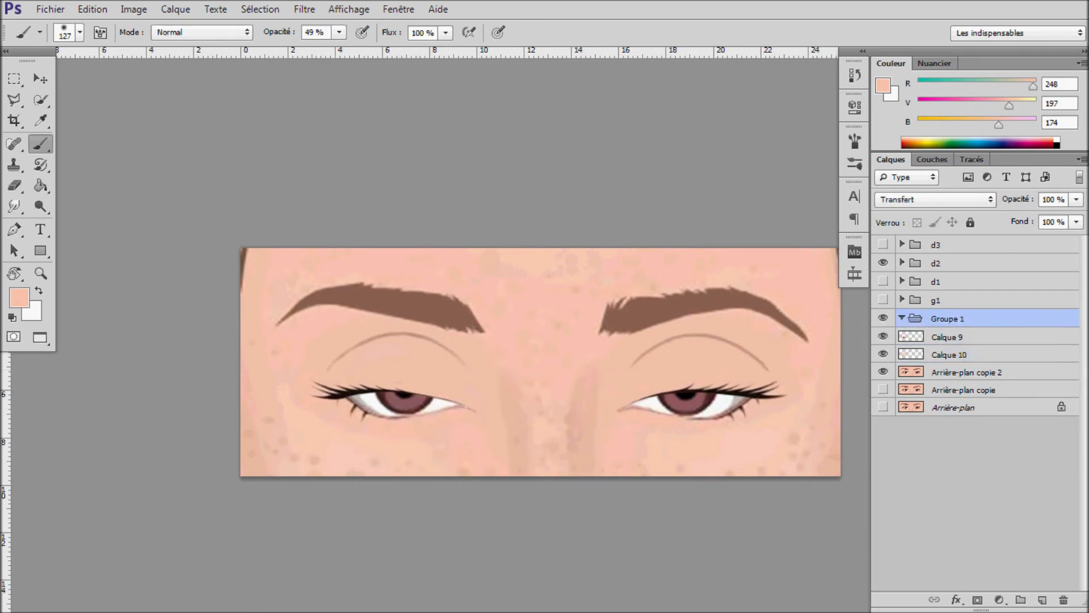
- Rename the new group g2 and move it between groups d2 and d1
left_click(902, 318)
double_click(946, 318)
type("g2")
left_click_drag(936, 318, 936, 281)
- Hide g2 and d2, show d3 and select Arrière-plan copie 2 zoomed on the eyes
left_click(883, 281)
left_click(883, 263)
left_click(935, 244)
left_click(882, 244)
left_click(966, 337)
scroll(550, 346, "up", 2)
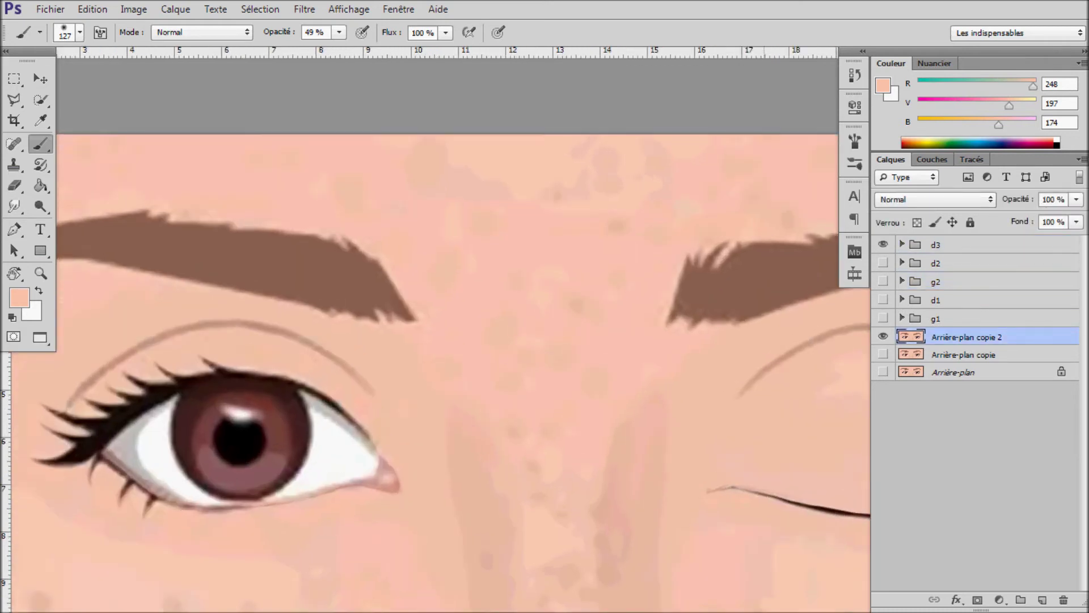
scroll(435, 335, "up", 1)
key("l")
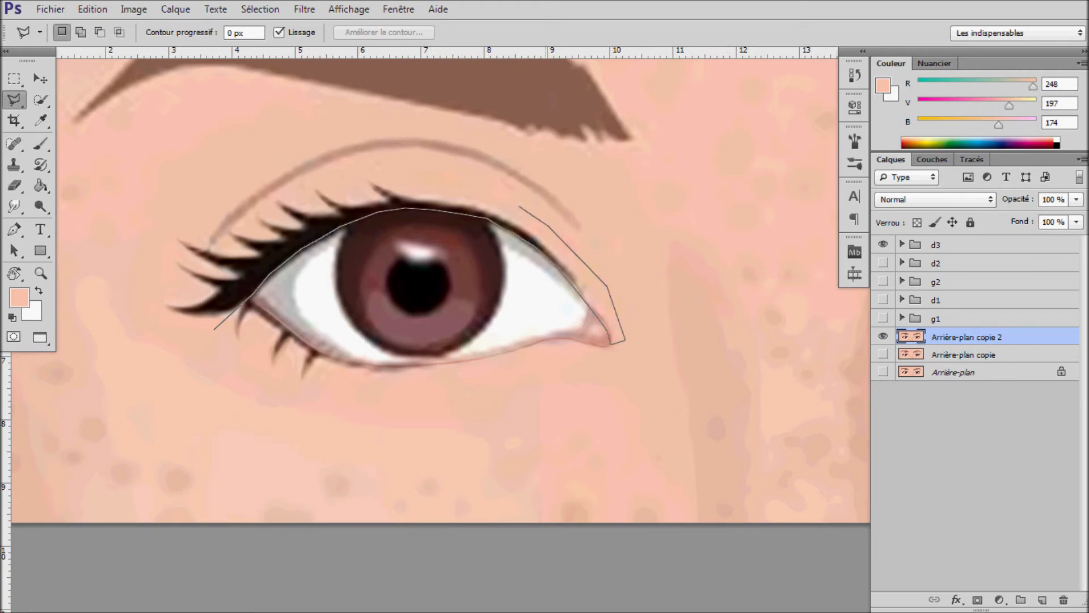
- Copy the selected upper lid to a new layer, flip it vertically and place it under the eye
left_click(214, 328)
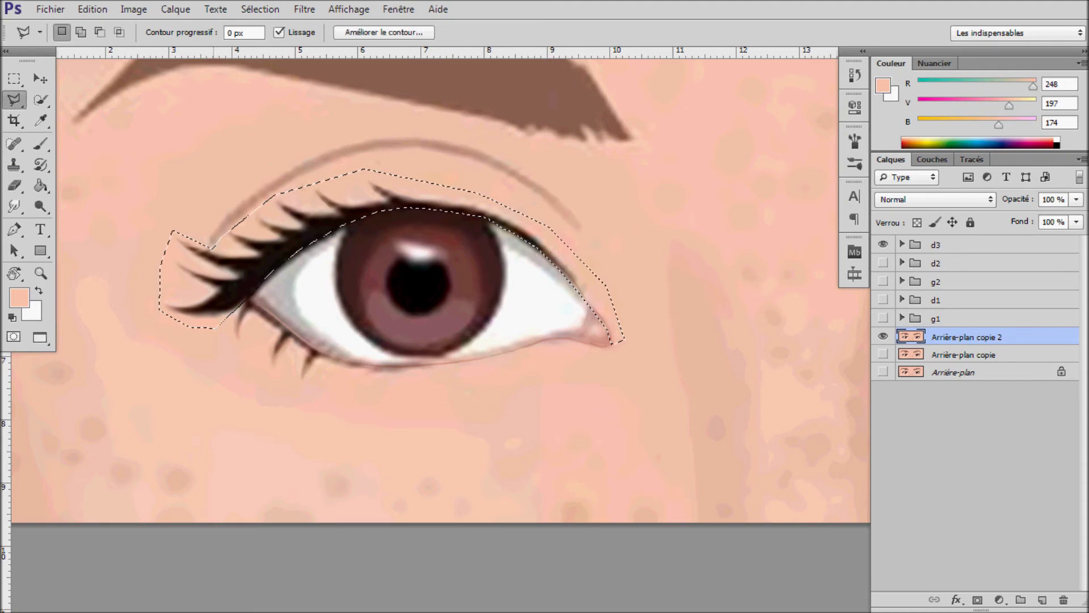
right_click(214, 328)
left_click(266, 409)
key("ctrl+t")
right_click(550, 221)
left_click(620, 480)
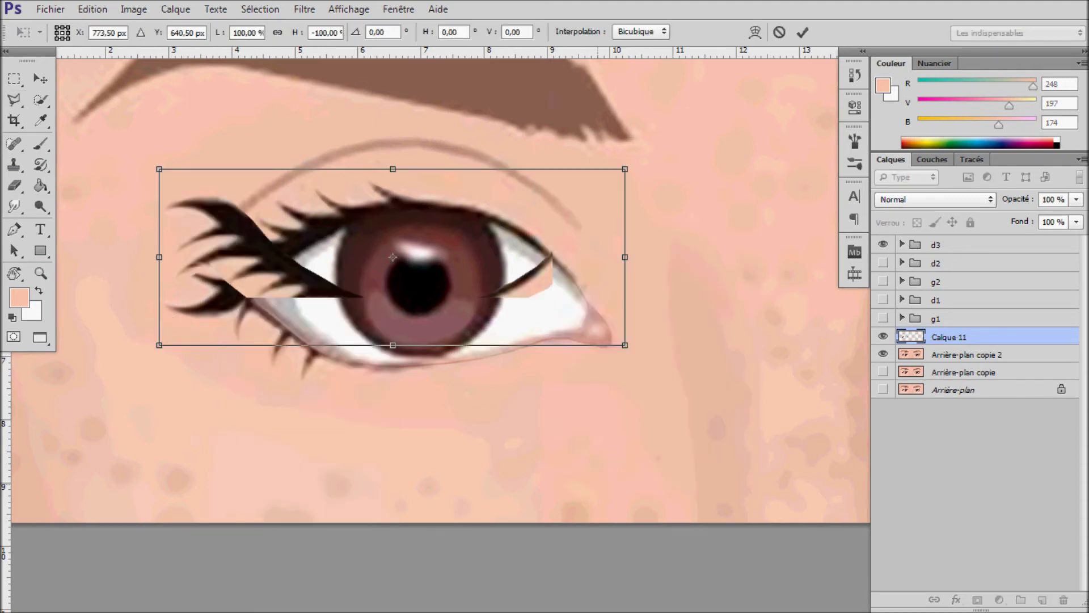
left_click_drag(539, 240, 528, 343)
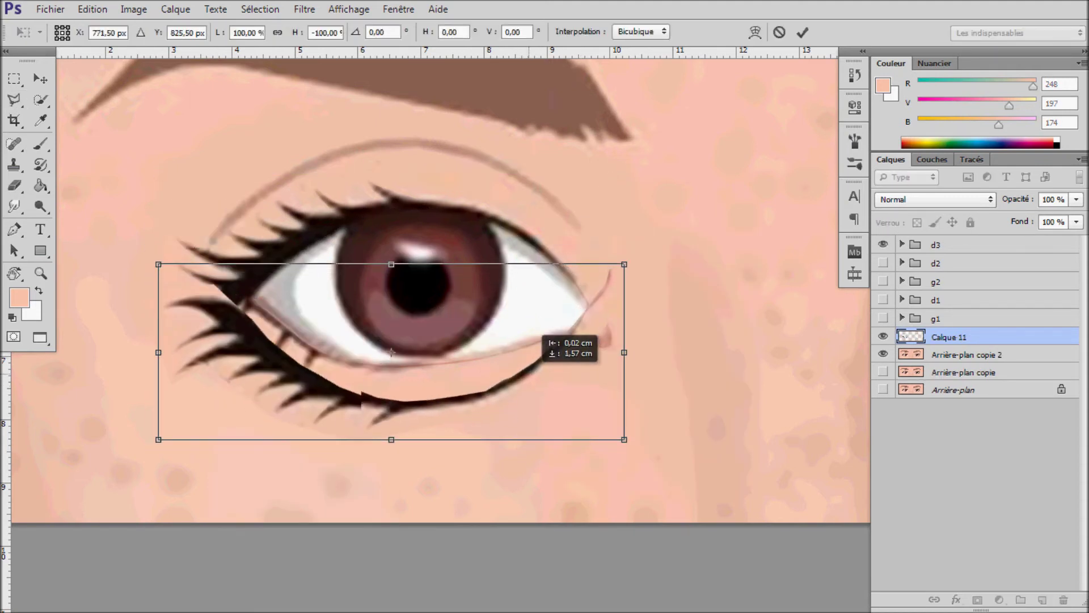
left_click_drag(382, 361, 397, 349)
- Warp the flipped lashes so their corners and curve follow the lower eye line
left_click(754, 32)
mouse_move(633, 265)
left_mouse_down()
mouse_move(611, 347)
mouse_move(617, 372)
left_mouse_up()
left_click_drag(321, 438, 374, 391)
left_click_drag(476, 437, 455, 382)
left_click_drag(617, 372, 448, 364)
left_click_drag(371, 384, 378, 393)
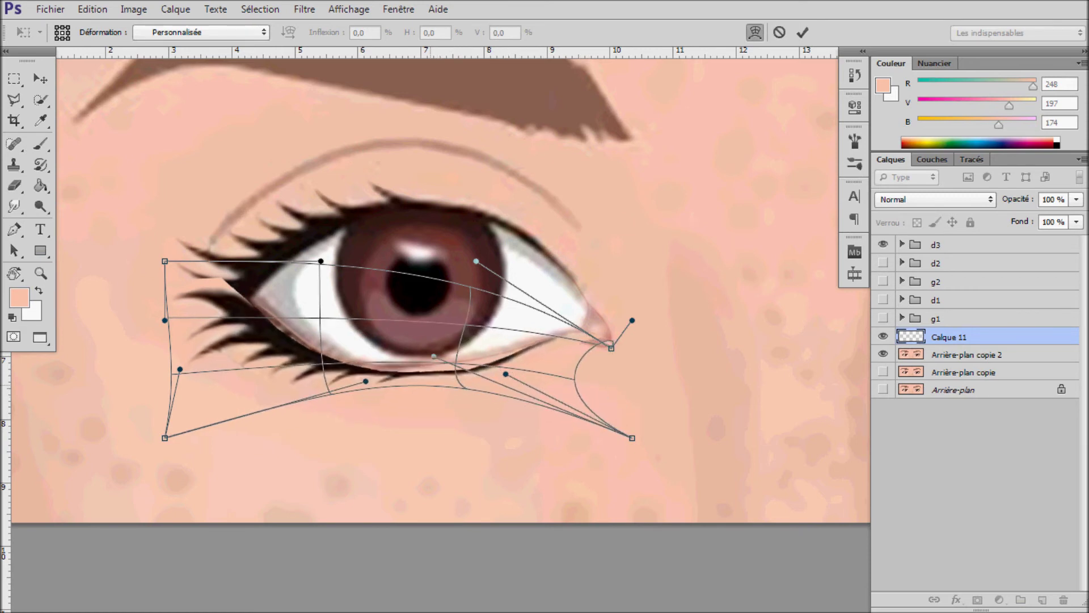
left_click_drag(164, 437, 168, 441)
left_click_drag(449, 364, 429, 349)
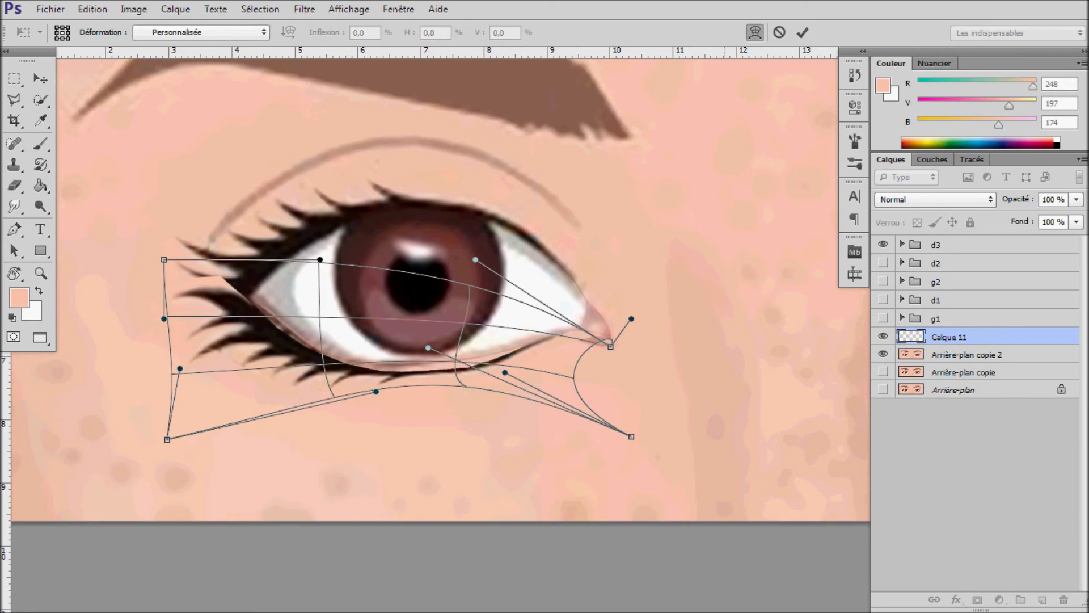
scroll(436, 284, "right", 5)
scroll(436, 283, "left", 4)
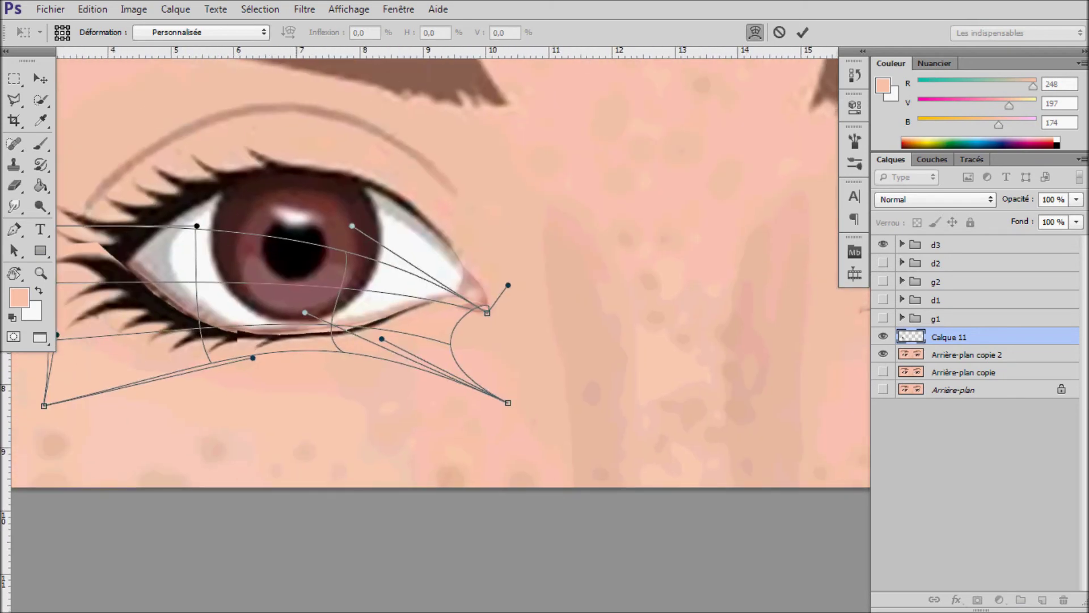
- Apply the warp, then re-warp Calque 11's right side into the eye corner and commit
key("Return")
scroll(441, 268, "left", 1)
key("ctrl+t")
left_click(755, 32)
left_click_drag(511, 306, 499, 297)
left_click(802, 33)
- Add a new empty layer above Arrière-plan copie 2 and ready the Brush tool's opacity
left_click(964, 354)
left_click(1042, 600)
key("b")
left_click(338, 32)
- Paint skin tone over the lashes, iris and eye white so the left eye looks closed
mouse_move(482, 239)
left_mouse_down()
mouse_move(369, 187)
mouse_move(238, 181)
mouse_move(136, 227)
mouse_move(181, 233)
left_mouse_up()
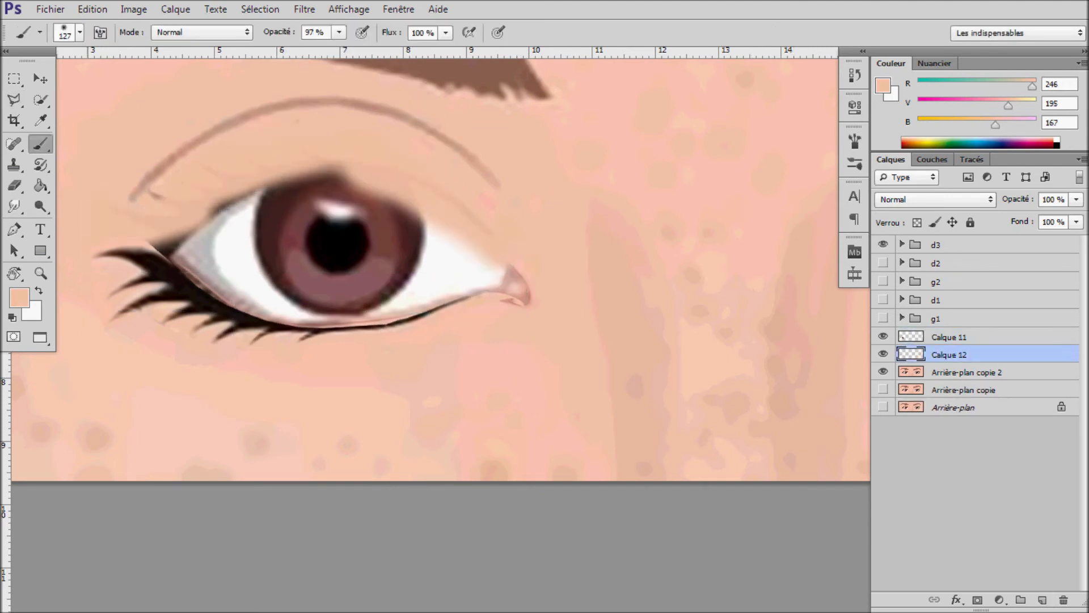
left_click_drag(216, 199, 466, 255)
left_click_drag(227, 261, 494, 284)
left_click_drag(419, 295, 170, 249)
left_click_drag(272, 253, 397, 295)
left_click_drag(193, 309, 493, 290)
left_click(393, 320, "alt")
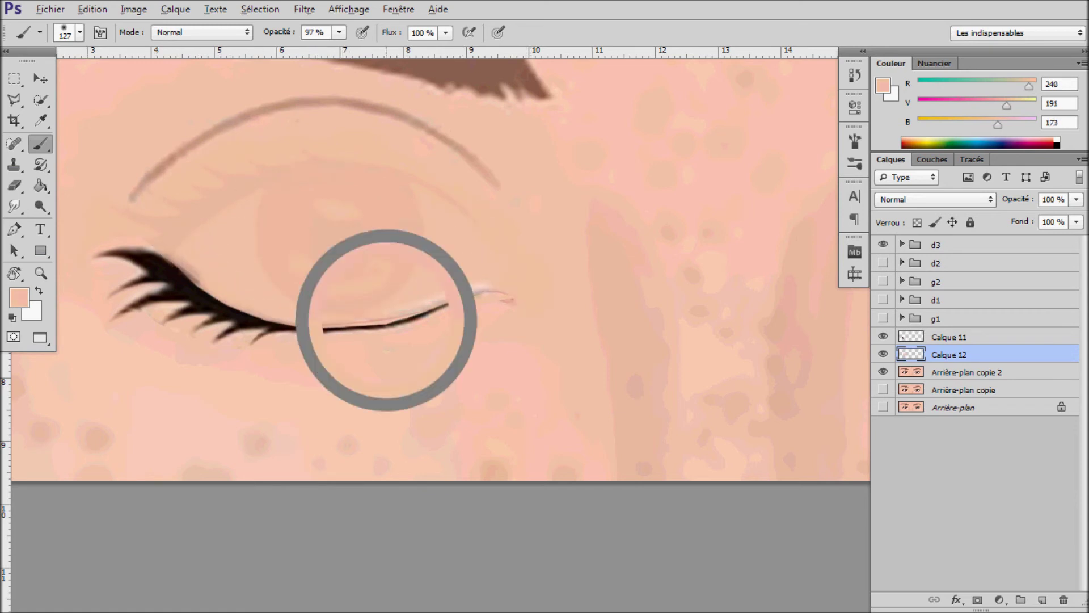
left_click_drag(267, 199, 414, 266)
left_click_drag(261, 227, 420, 244)
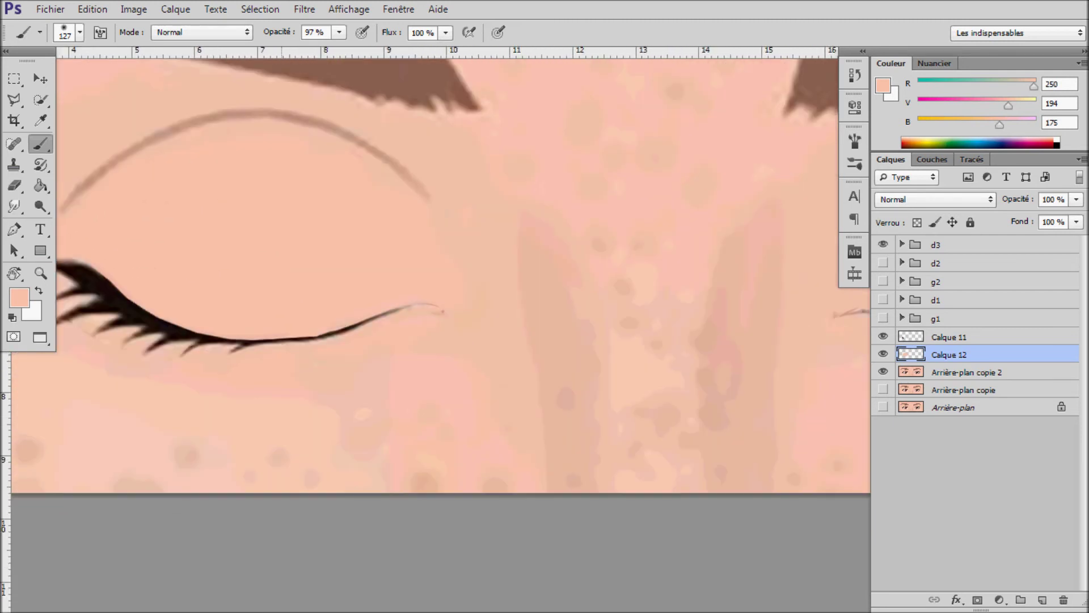
- Lower the brush opacity, zoom out to both eyes and resample lighter skin colours near the left eye
key("3")
key("8")
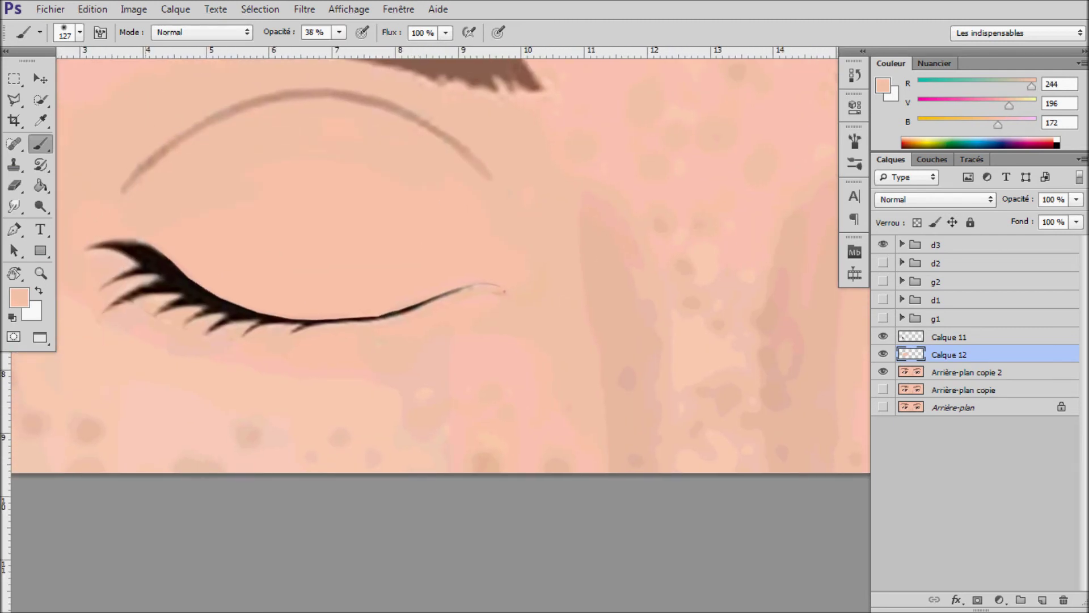
key("ctrl+minus")
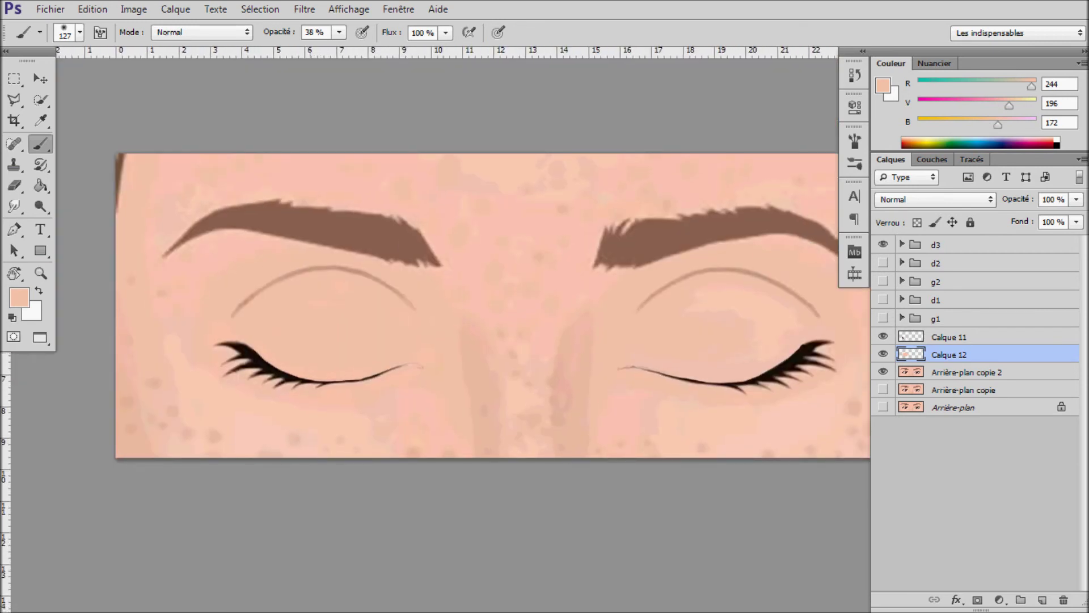
left_click(243, 371, "alt")
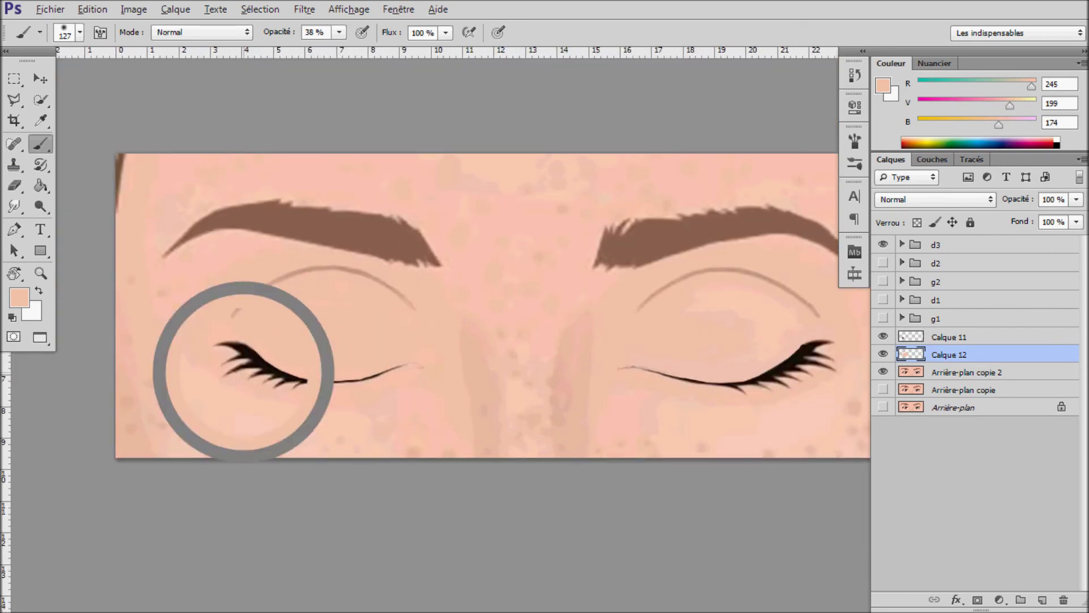
left_click(271, 383, "alt")
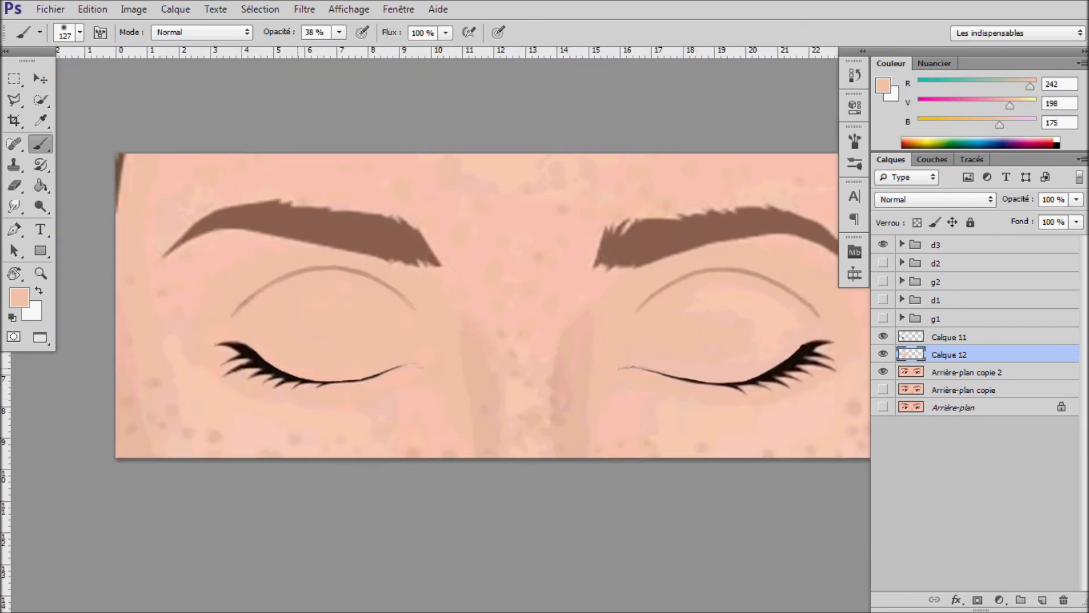
left_click(215, 386, "alt")
scroll(404, 370, "down", 2)
- Create group g3 containing Calque 11 and Calque 12, and move it just below d3
left_click(949, 337, "shift")
key("ctrl+g")
double_click(958, 337)
type("g3")
left_click(948, 355)
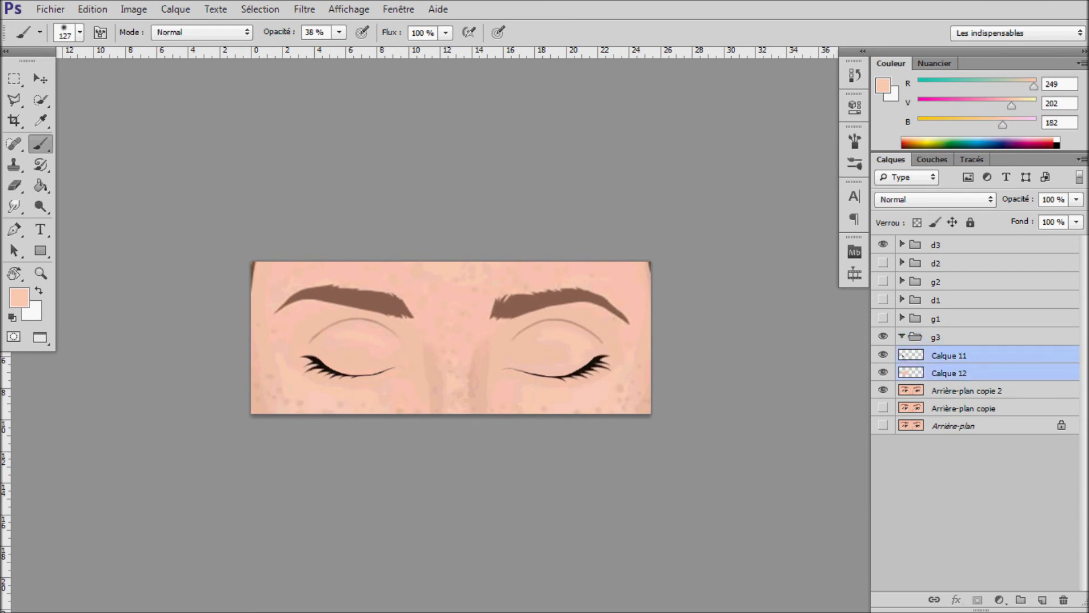
mouse_move(949, 373)
left_mouse_down()
mouse_move(948, 254)
mouse_move(948, 379)
left_mouse_up()
left_click(902, 335)
left_click(936, 336)
left_click_drag(936, 336, 936, 253)
- Hide d3 and g3, clear the old animation frames, and add a second frame showing d2 and g2
left_click(883, 245)
left_click(883, 263)
left_click(854, 274)
left_click(585, 317)
left_click(503, 243)
left_click(562, 317)
left_click(883, 340)
left_click(883, 357)
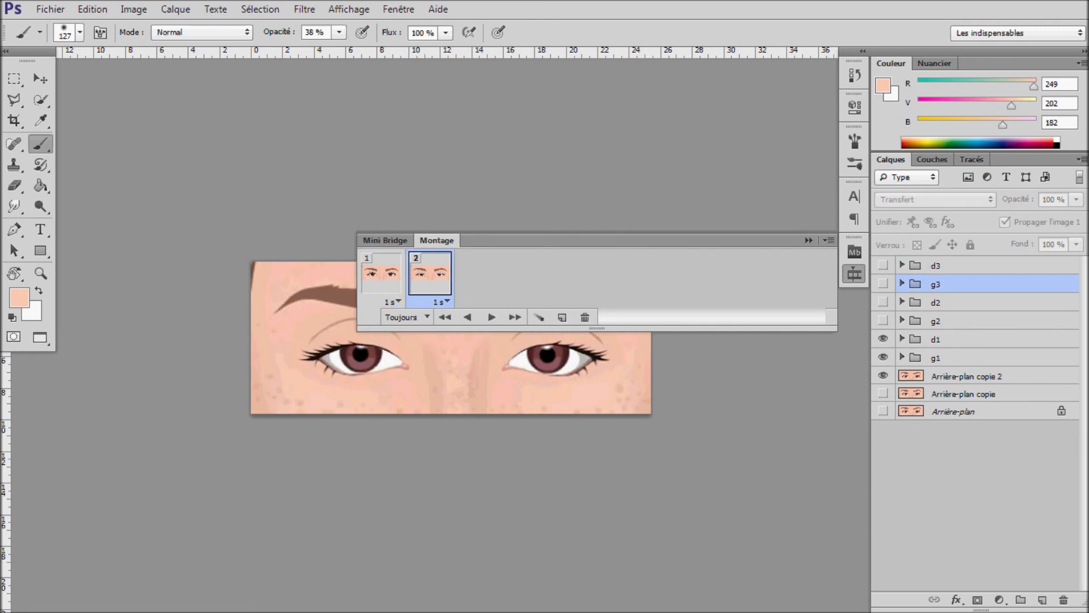
- Add frames three to six, toggling eyelid groups through closed and back to d1/g1
left_click(562, 317)
left_click(883, 302)
left_click(883, 320)
left_click(562, 317)
left_click(882, 265)
left_click(883, 283)
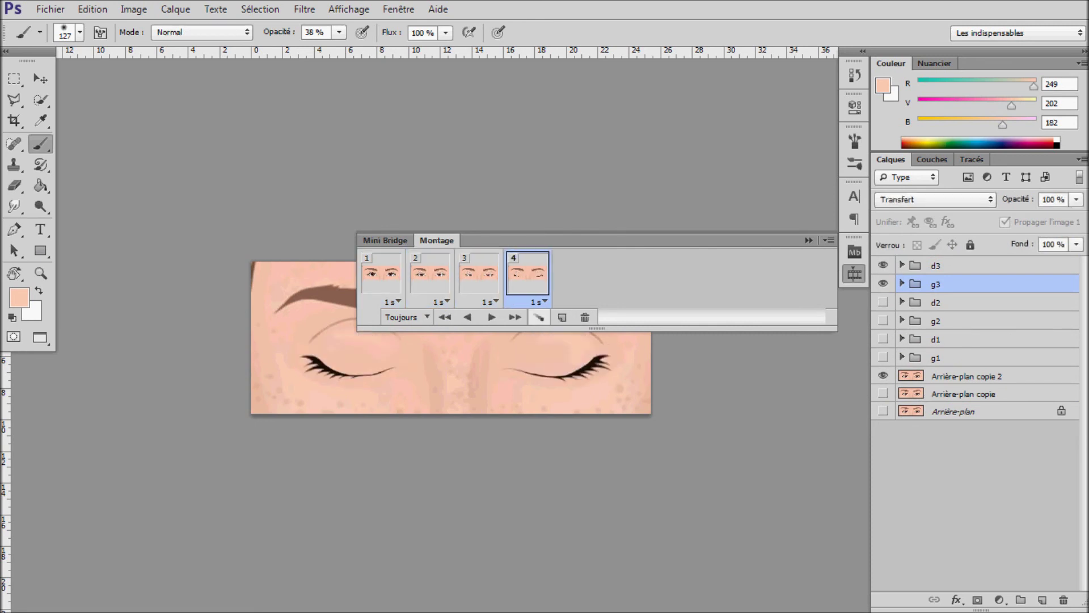
left_click(562, 317)
left_click(883, 265)
left_click(882, 283)
left_click(562, 317)
left_click(883, 339)
left_click(882, 357)
- Give frames 2 to 6 no delay, select the first frame and play the blink
left_click(429, 273, "shift")
left_click(642, 302)
left_click(624, 312)
left_click(381, 272)
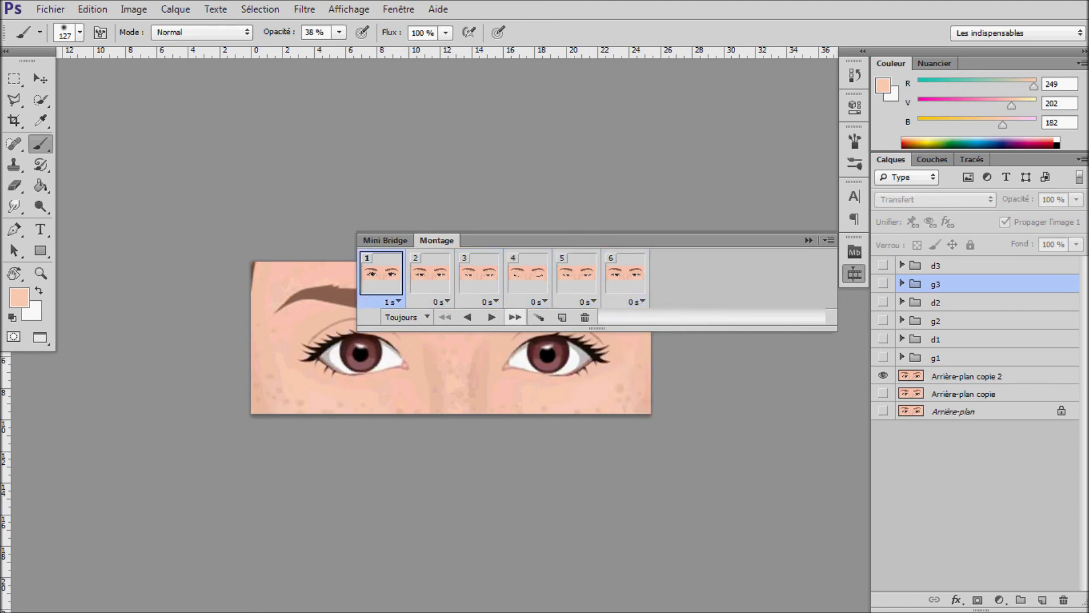
key("space")
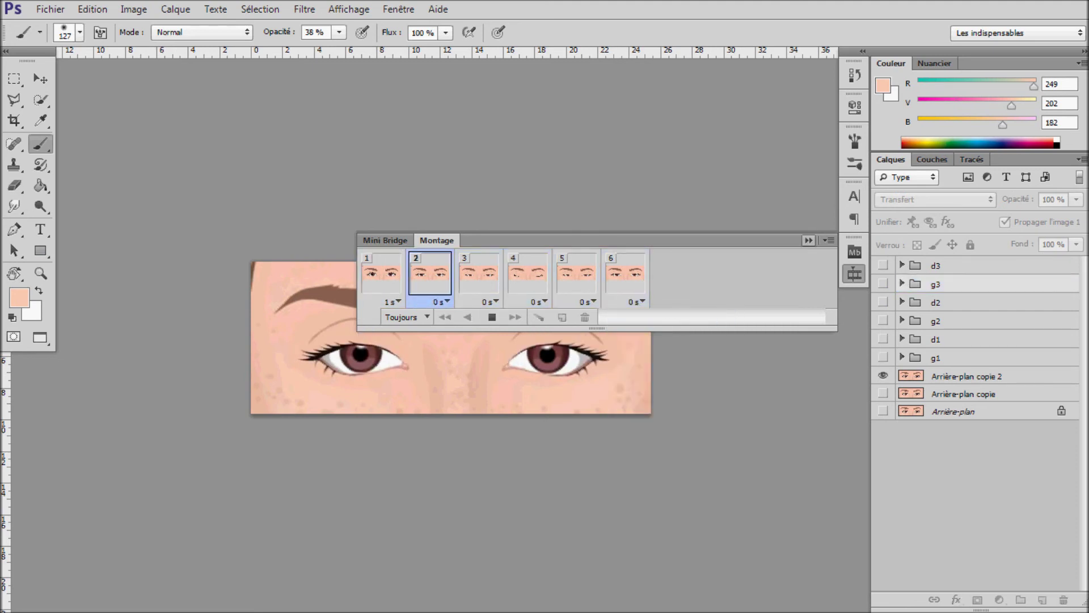
- Hide and reshow the animation timeline, select group g3, then put the timeline away
left_click(855, 274)
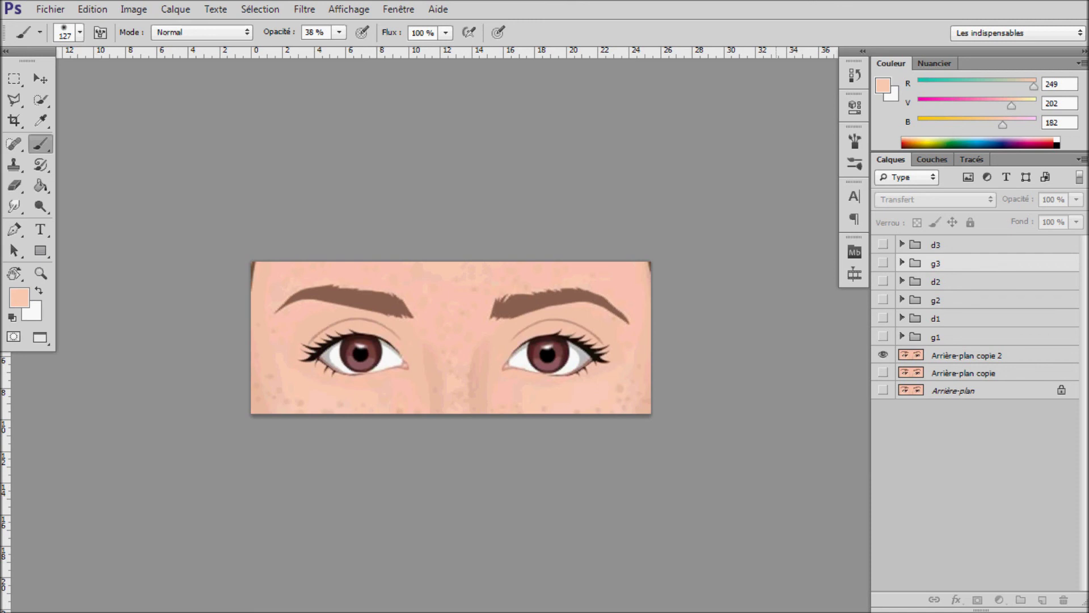
left_click(854, 274)
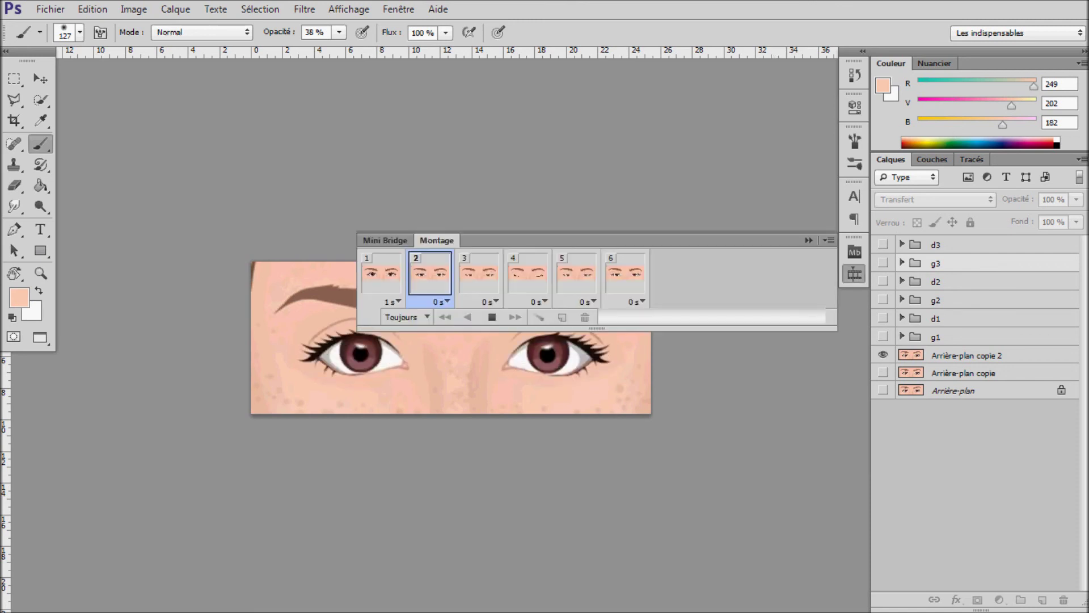
left_click(965, 284)
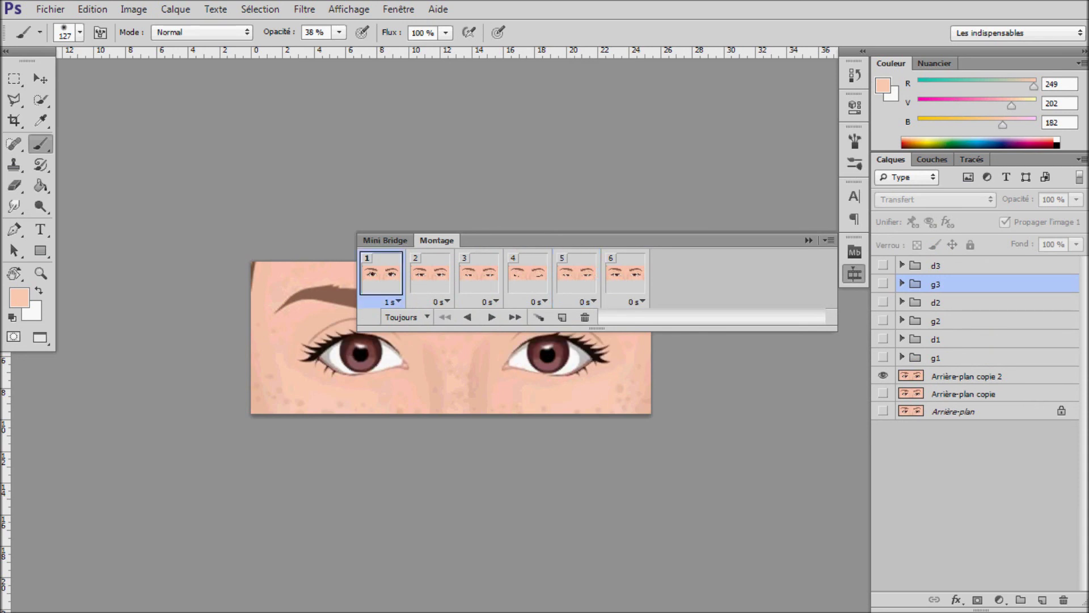
left_click(809, 240)
- Enter a much smaller pixel width (typed '71100') in Image Size and confirm the resize
left_click(133, 9)
left_click(210, 114)
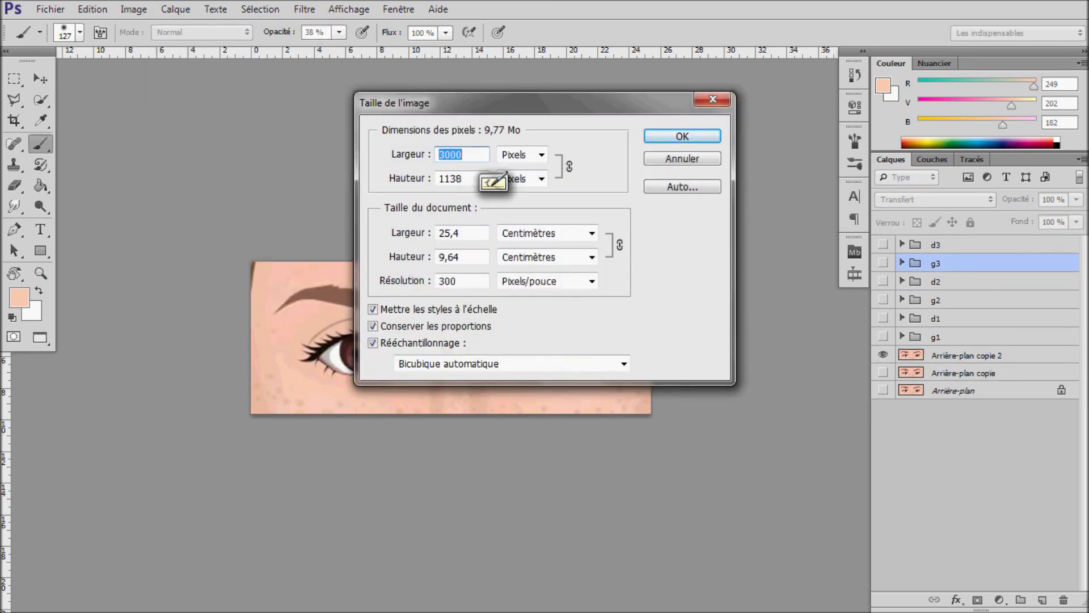
type("7")
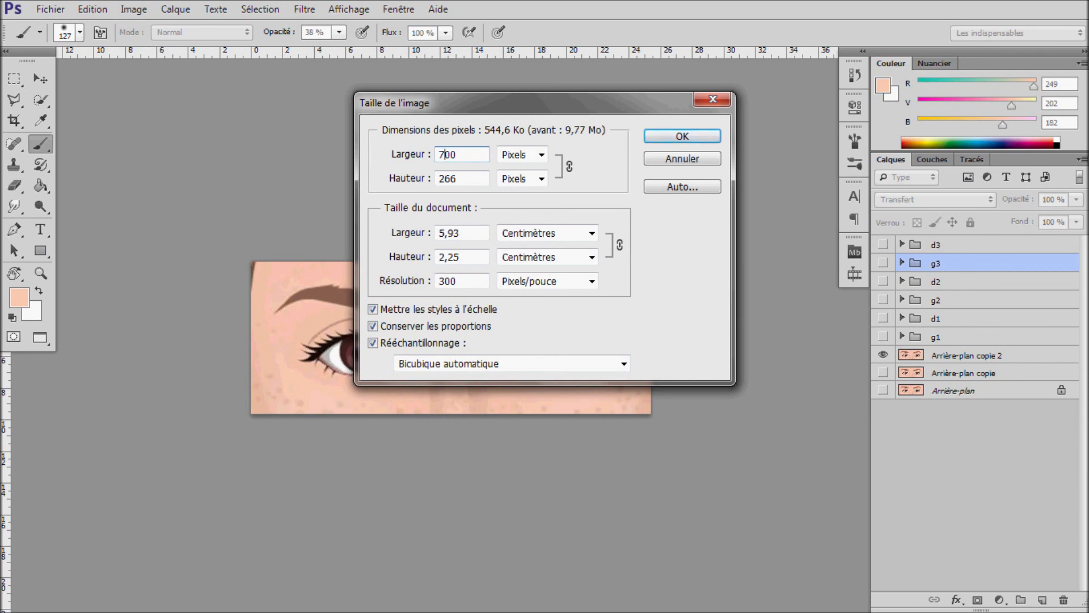
type("1")
type("100")
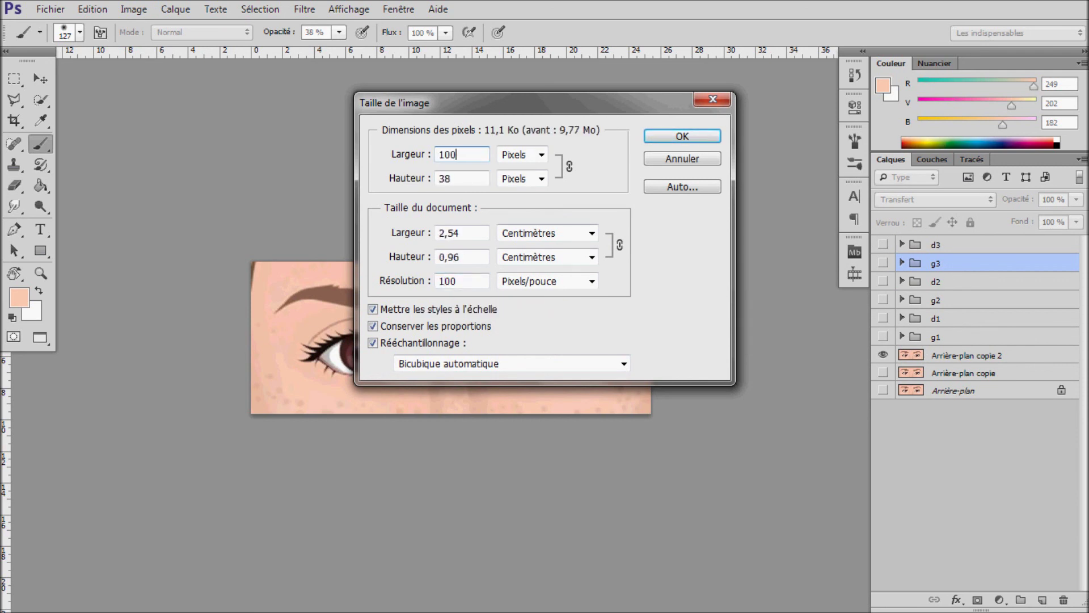
key("Return")
scroll(553, 337, "up", 2)
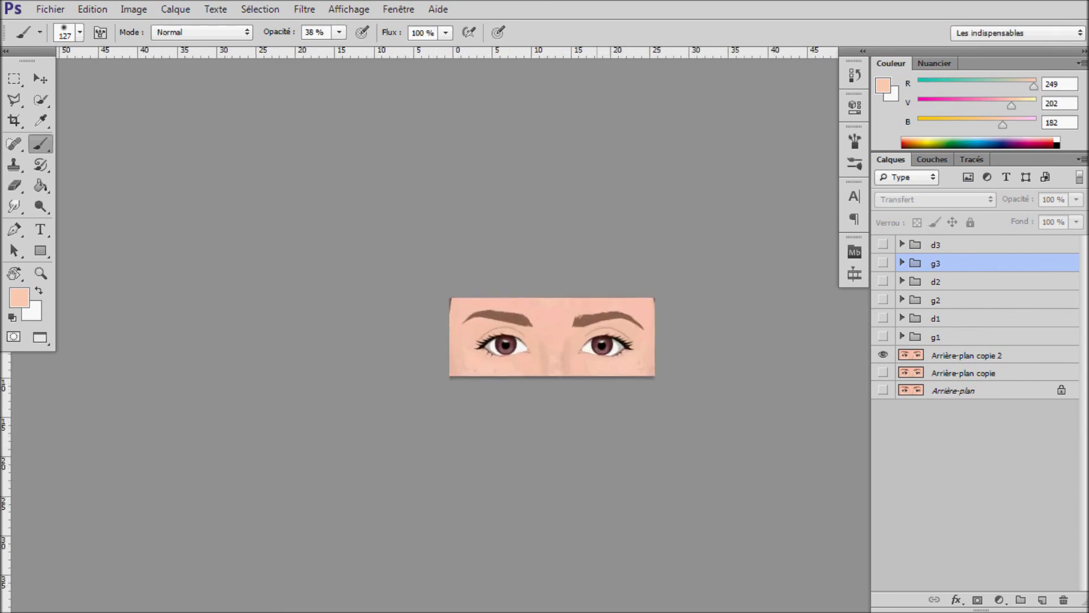
scroll(553, 337, "up", 3)
- Preview the animation in Save for Web as GIF and save the optimized file
key("alt+f")
key("w")
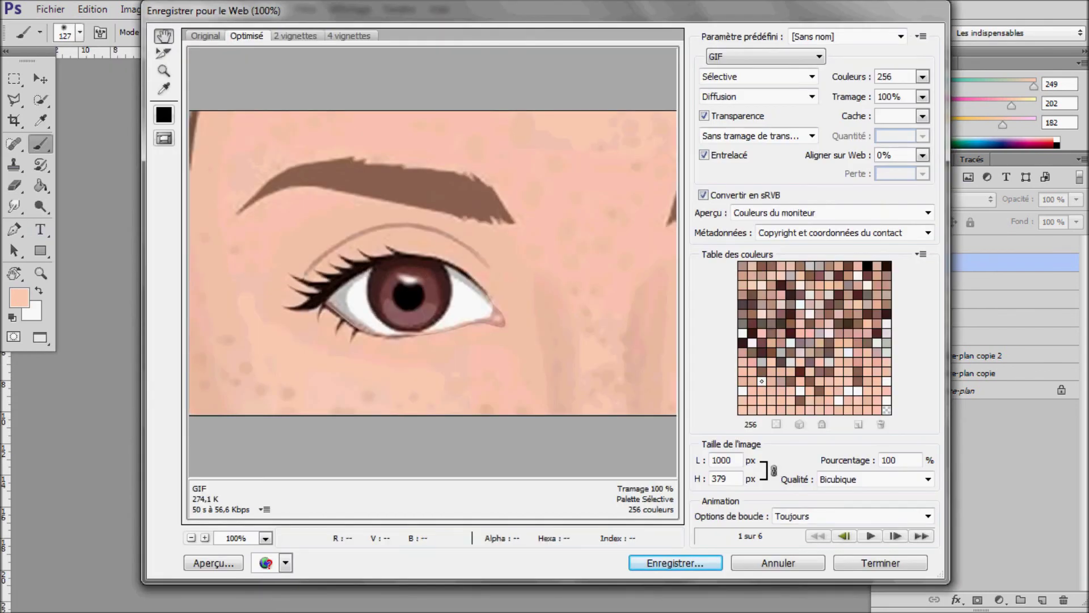
key("ctrl+minus")
left_click(869, 536)
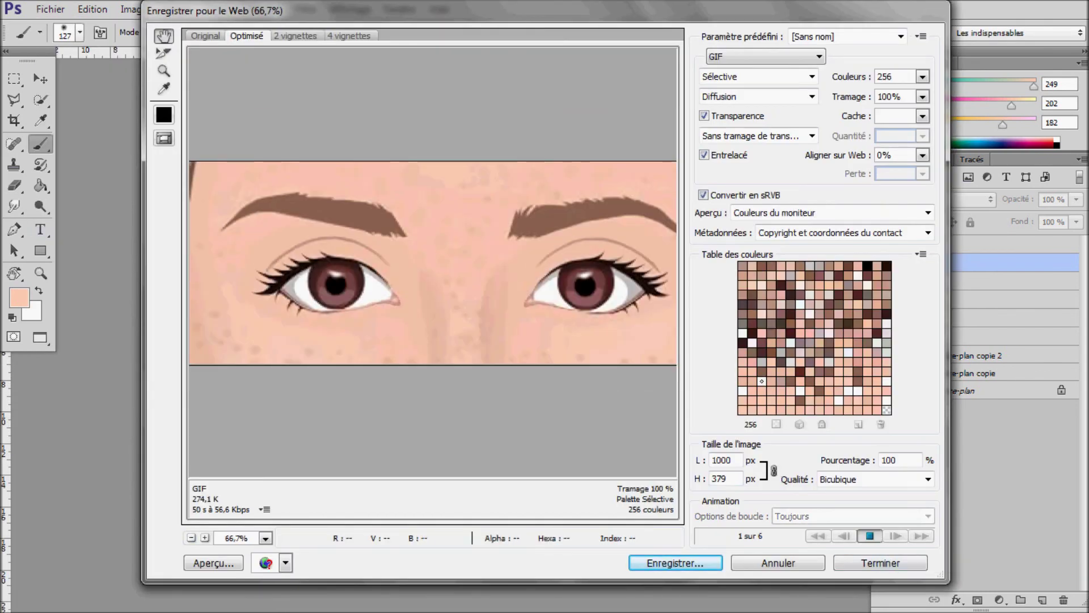
left_click(675, 563)
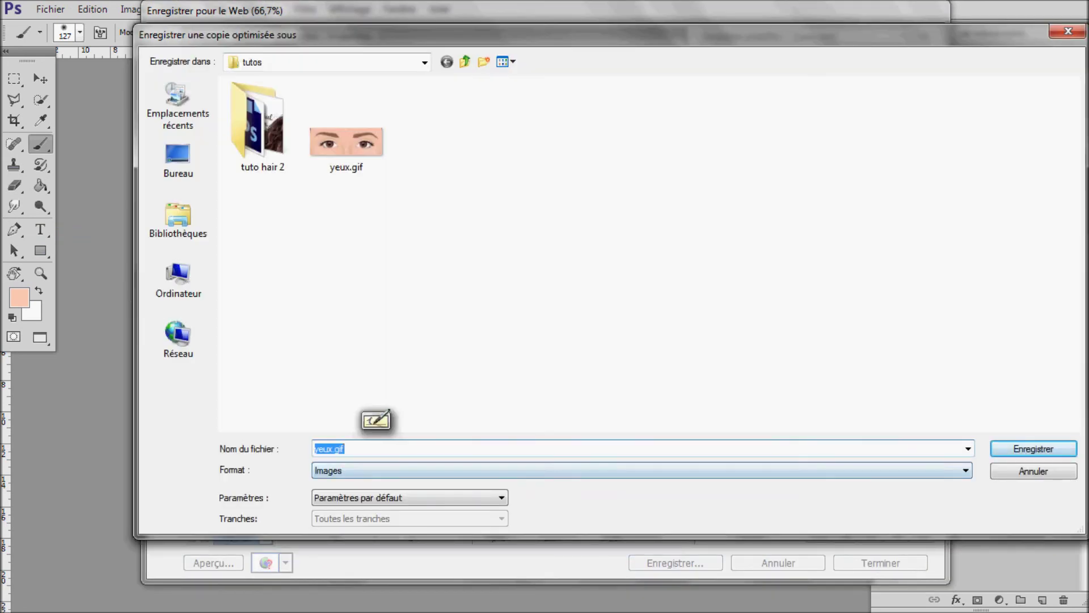